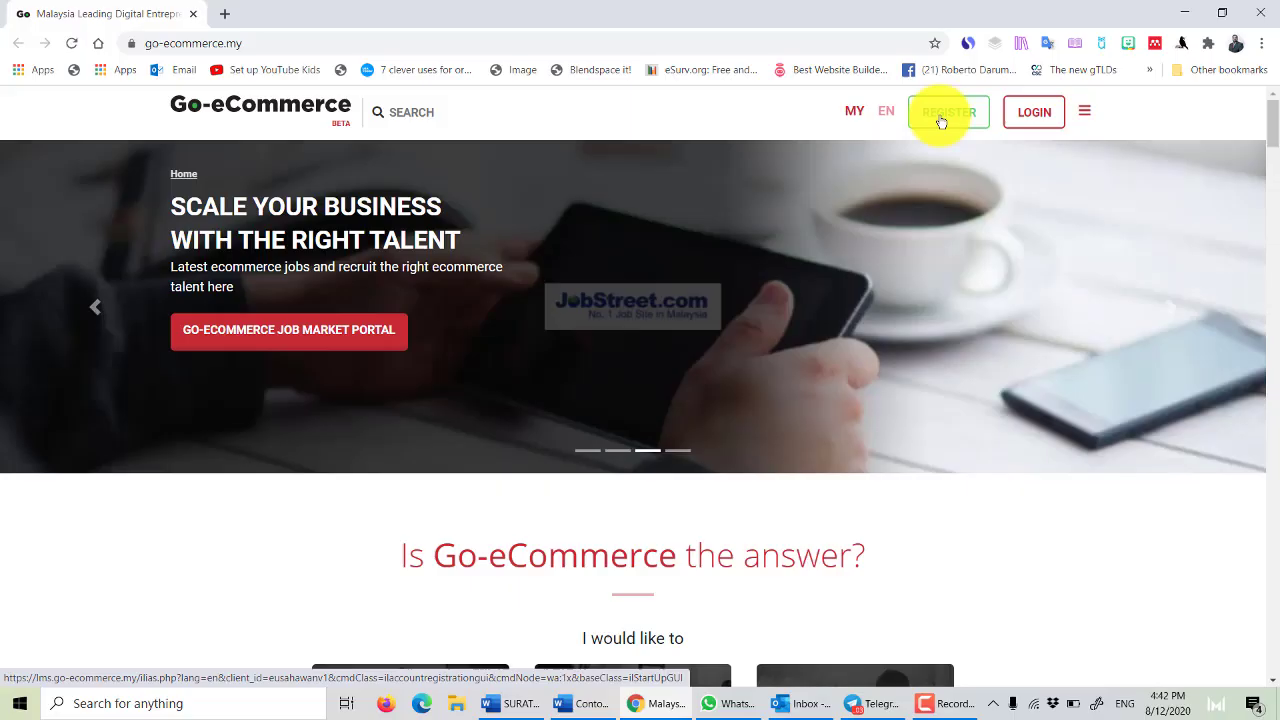
# Open the New Account Registration form from the Go-eCommerce home page with REGISTER.
pyautogui.click(941, 118)
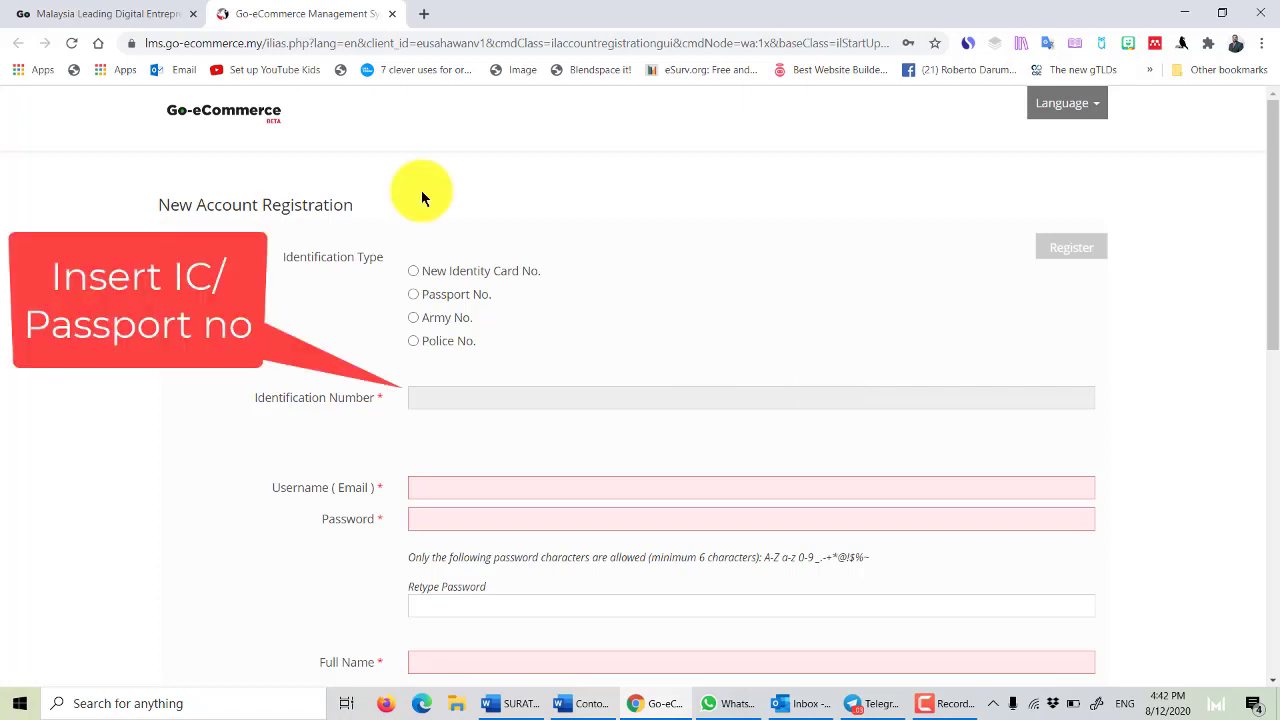
# Choose New Identity Card No., enter the IC number, and enter the username e-mail.
pyautogui.click(413, 271)
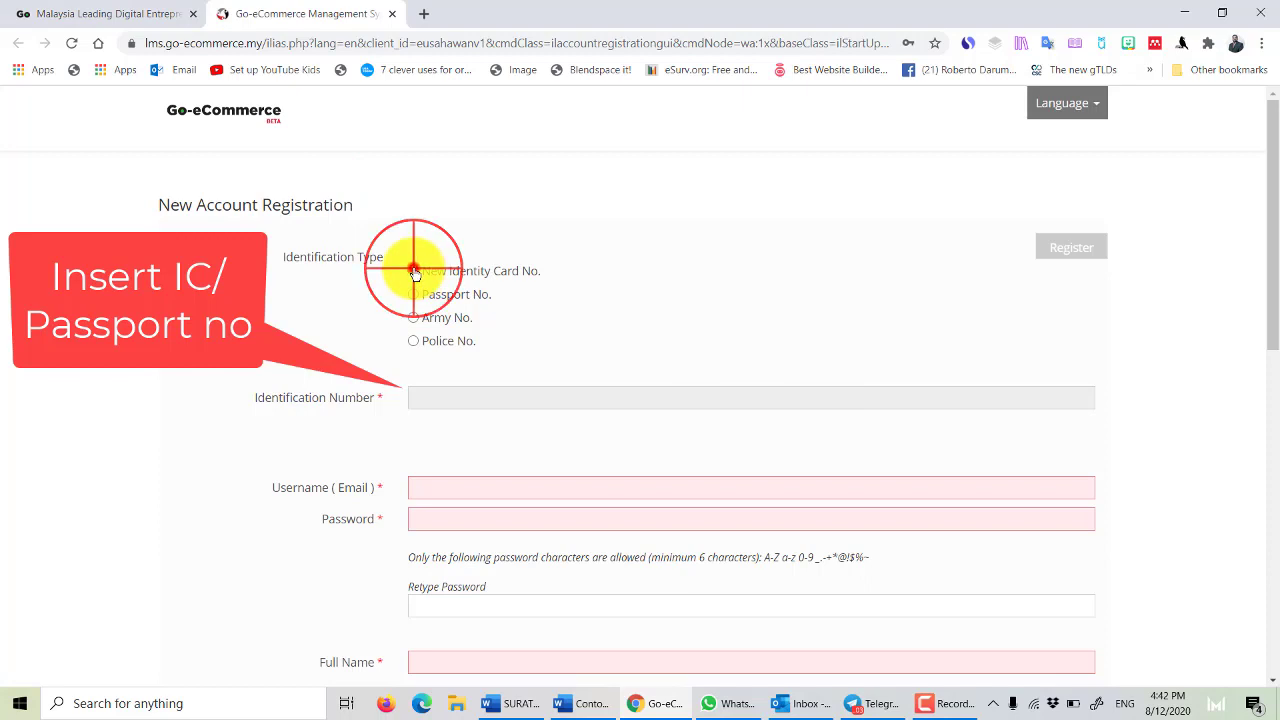
pyautogui.click(474, 400)
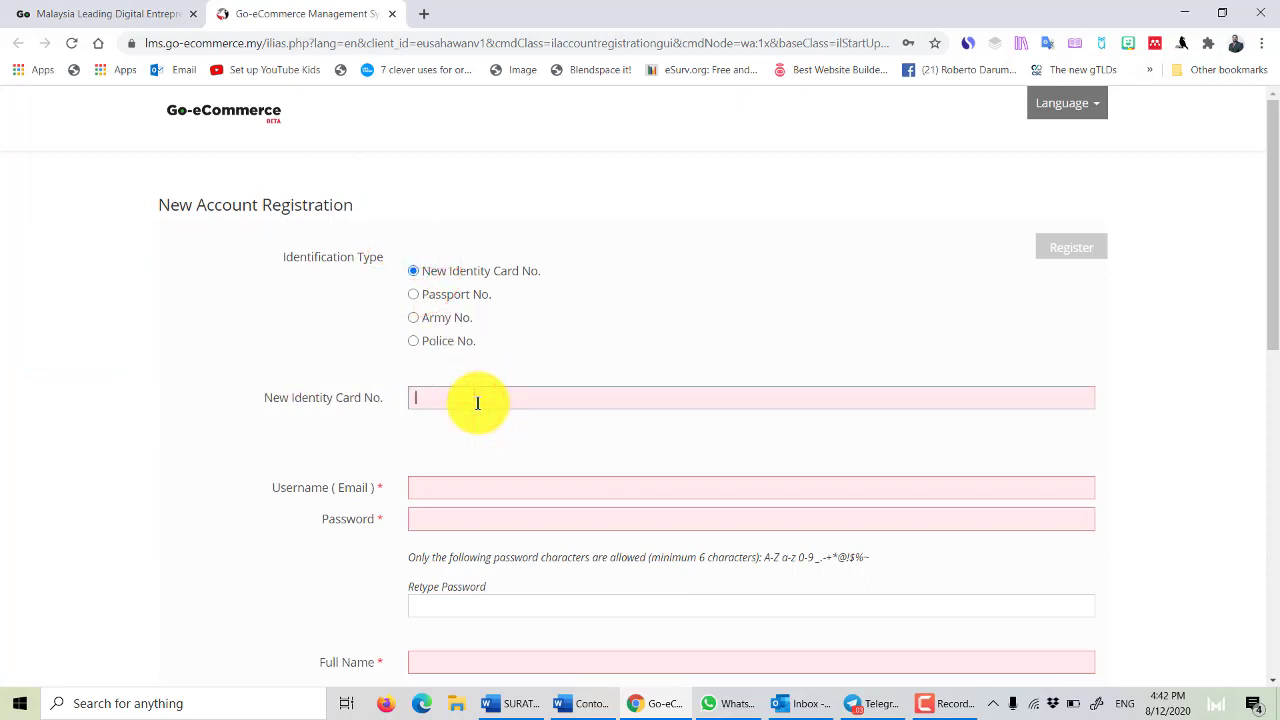
pyautogui.write('00')
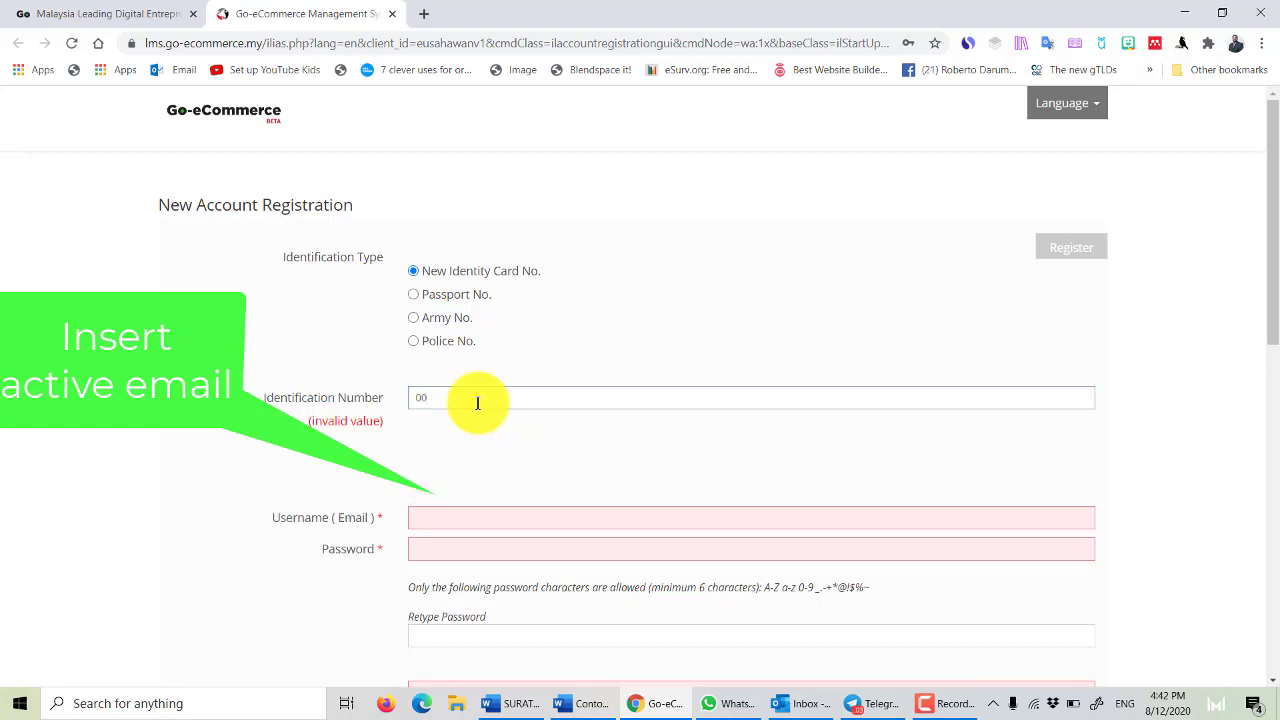
pyautogui.write('01')
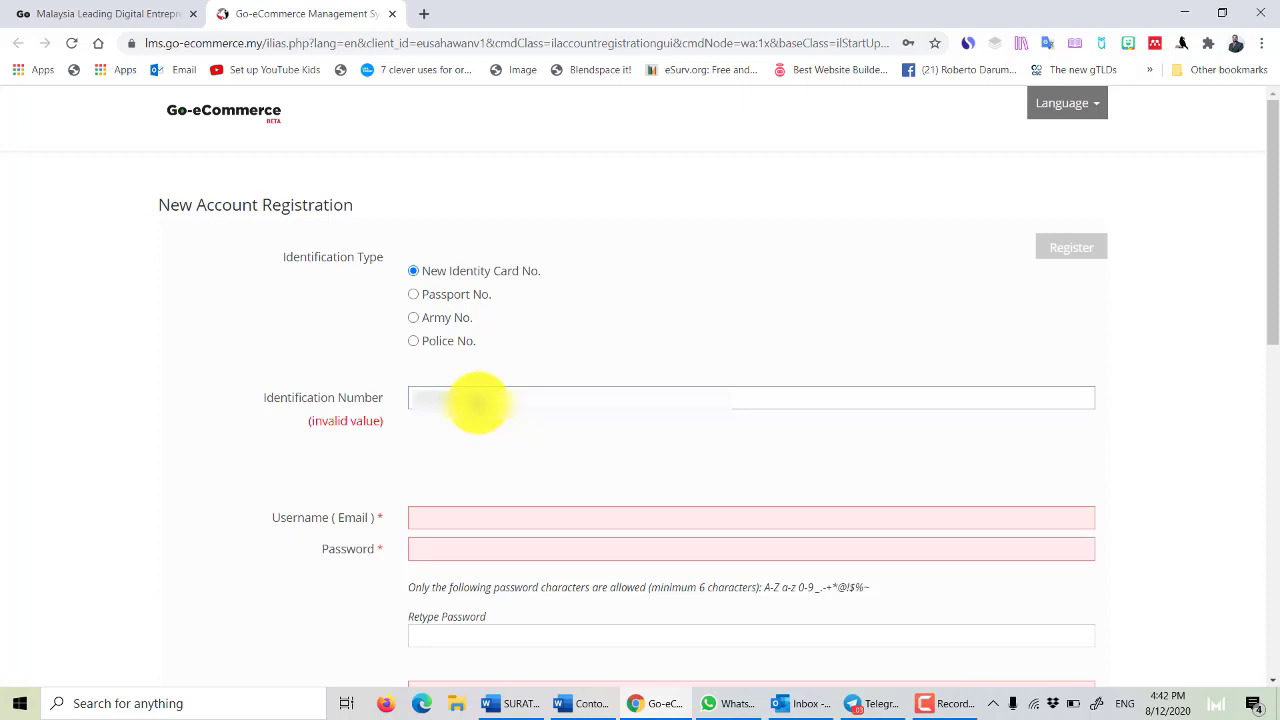
pyautogui.click(426, 490)
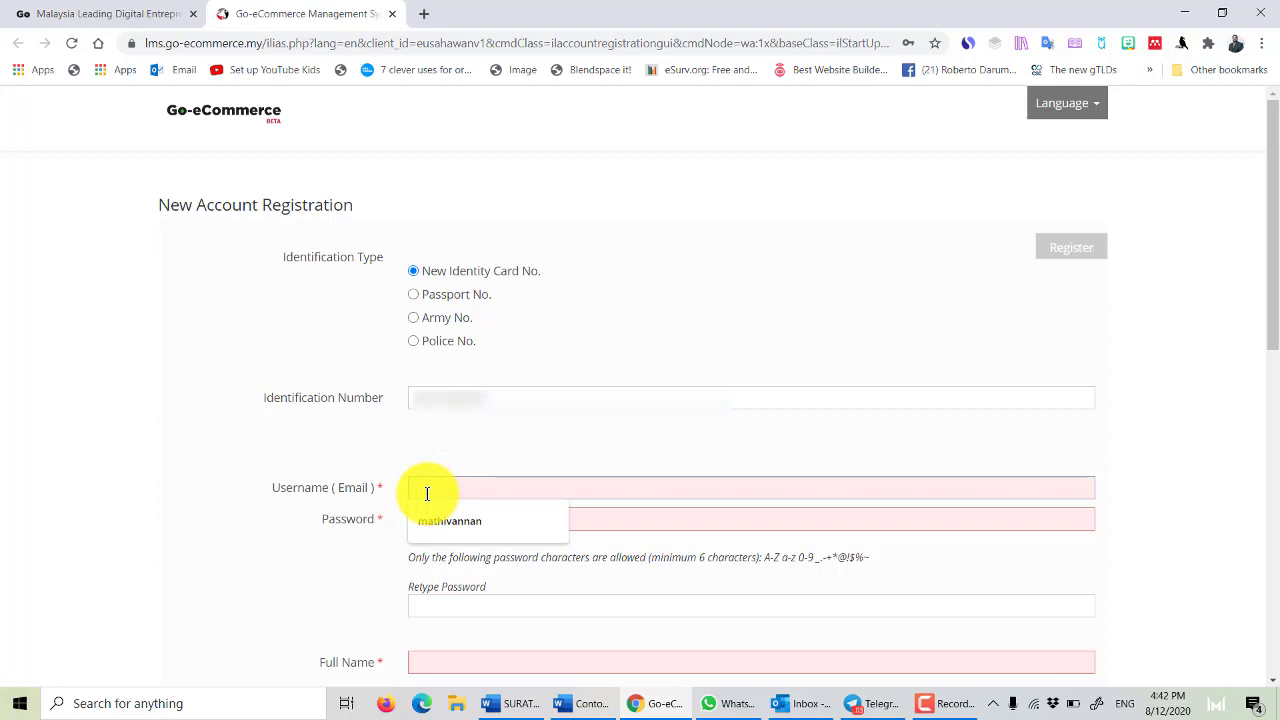
pyautogui.click(426, 493)
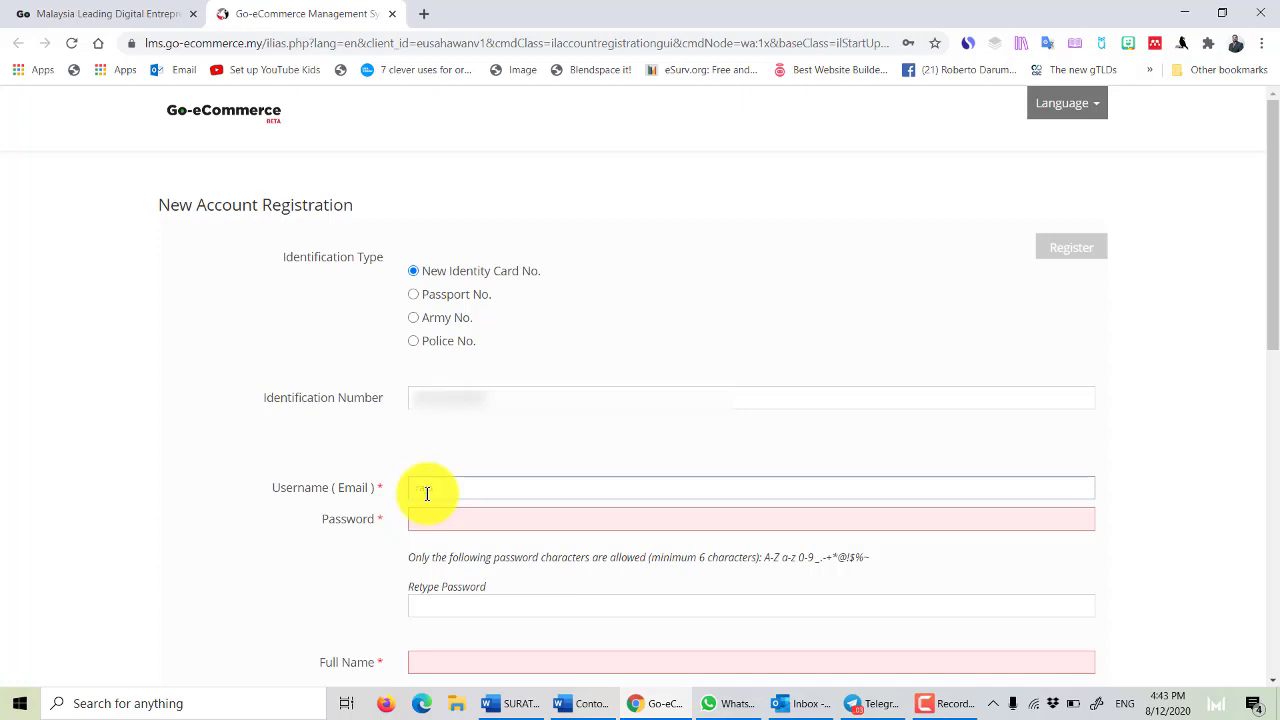
# Enter the account password and retype it in the confirmation field.
pyautogui.press('Tab')
pyautogui.write('•••••••')
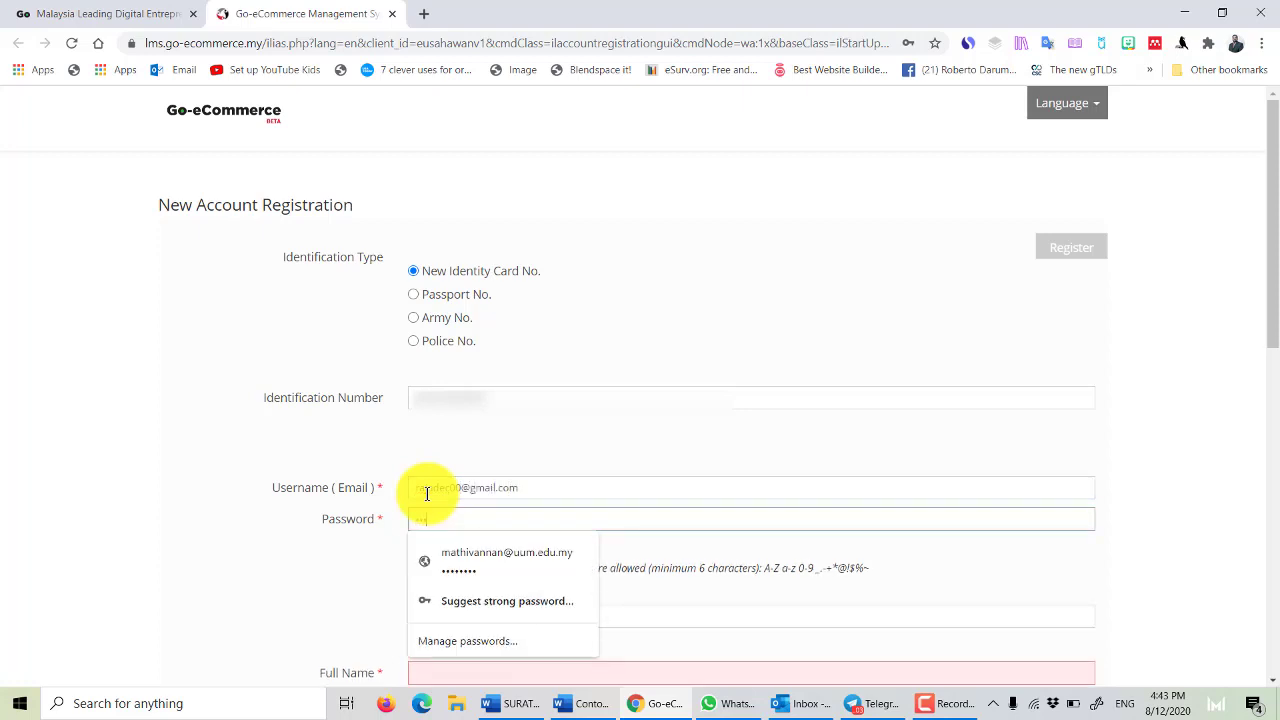
pyautogui.press('BackSpace')
pyautogui.press('BackSpace')
pyautogui.press('BackSpace')
pyautogui.press('BackSpace')
pyautogui.press('BackSpace')
pyautogui.press('BackSpace')
pyautogui.press('BackSpace')
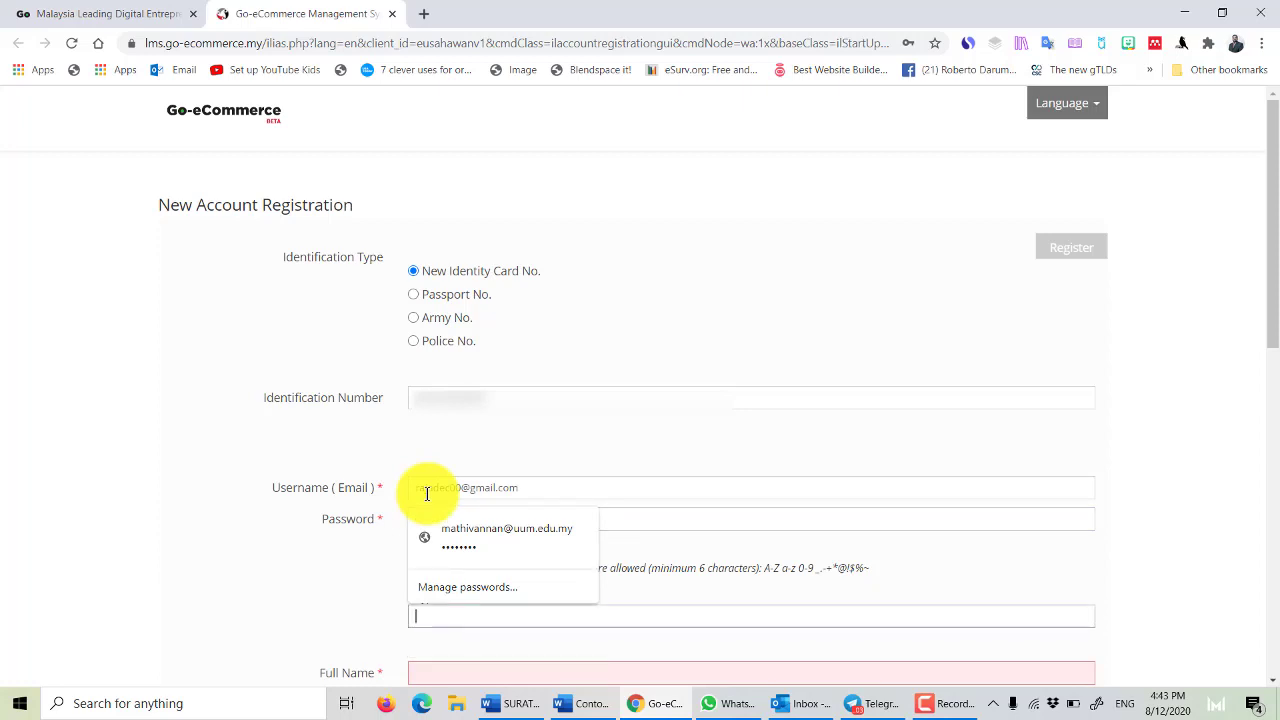
pyautogui.write('•••••••')
pyautogui.click(445, 615)
pyautogui.write('•••••')
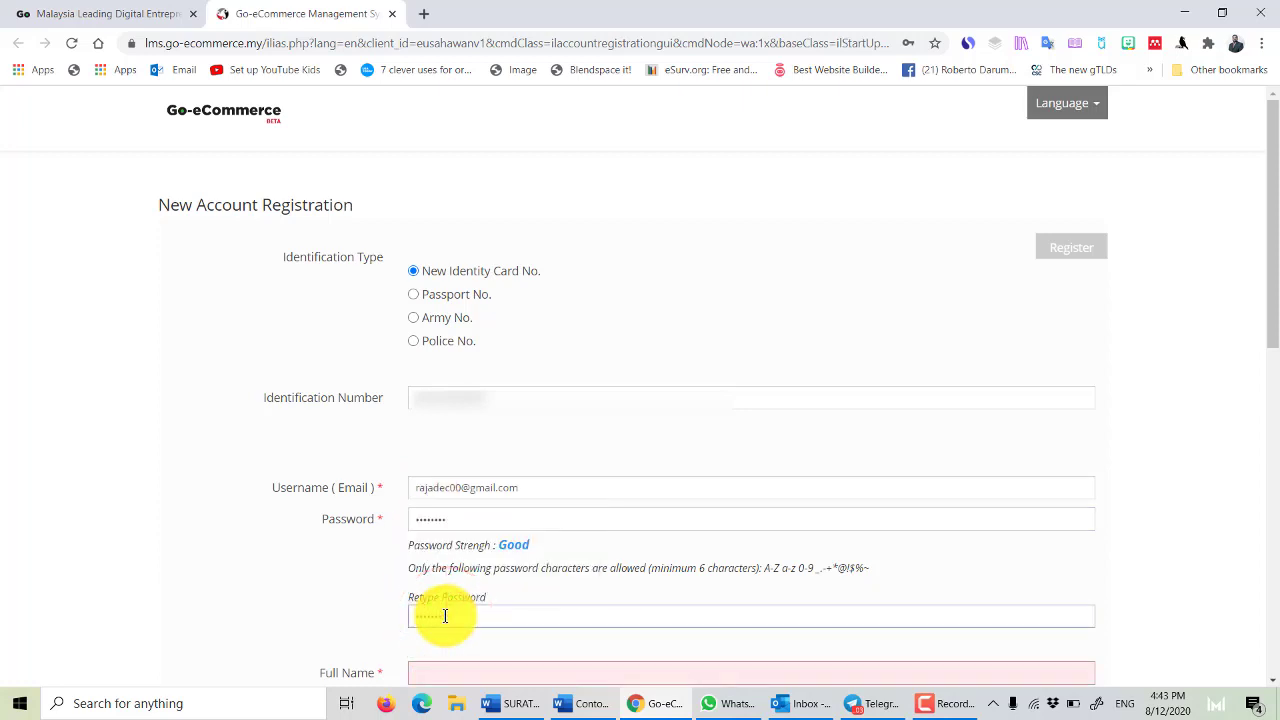
pyautogui.press('BackSpace')
pyautogui.press('BackSpace')
pyautogui.press('BackSpace')
pyautogui.press('BackSpace')
pyautogui.press('BackSpace')
pyautogui.write('•••••')
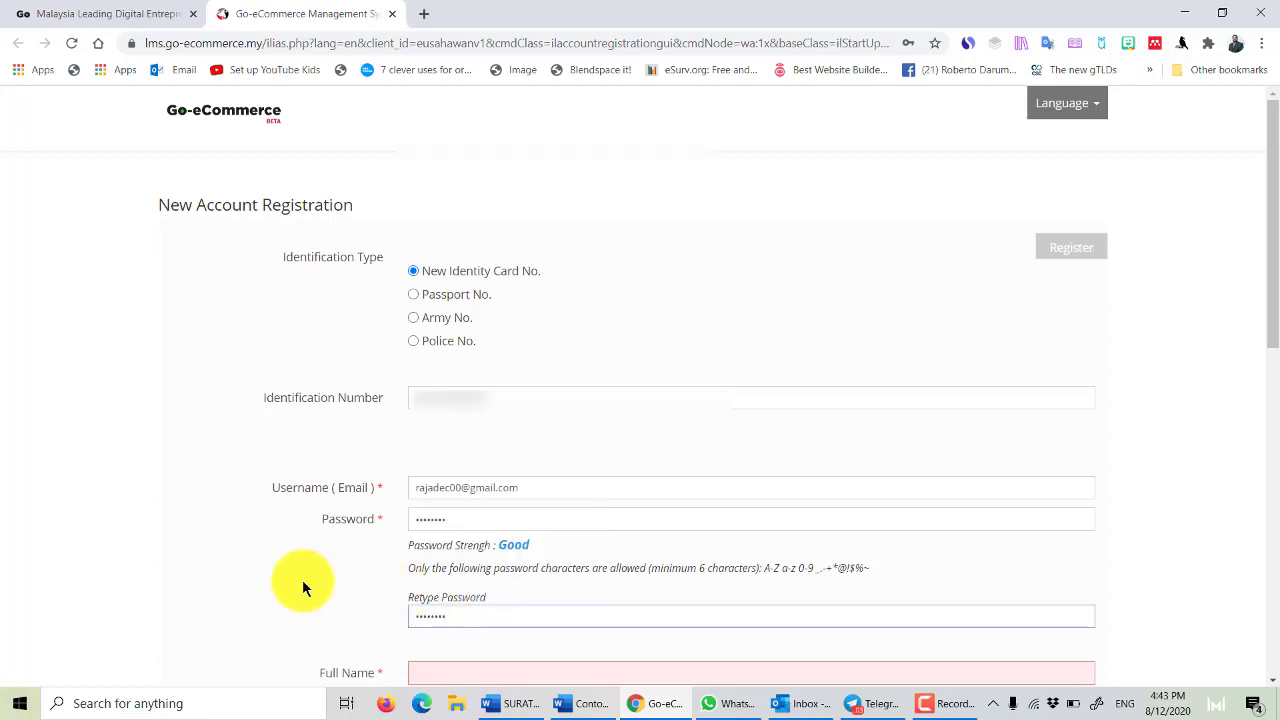
# Enter the user's full name, fixing a typo along the way.
pyautogui.scroll(-3, 302, 579)
pyautogui.click(418, 422)
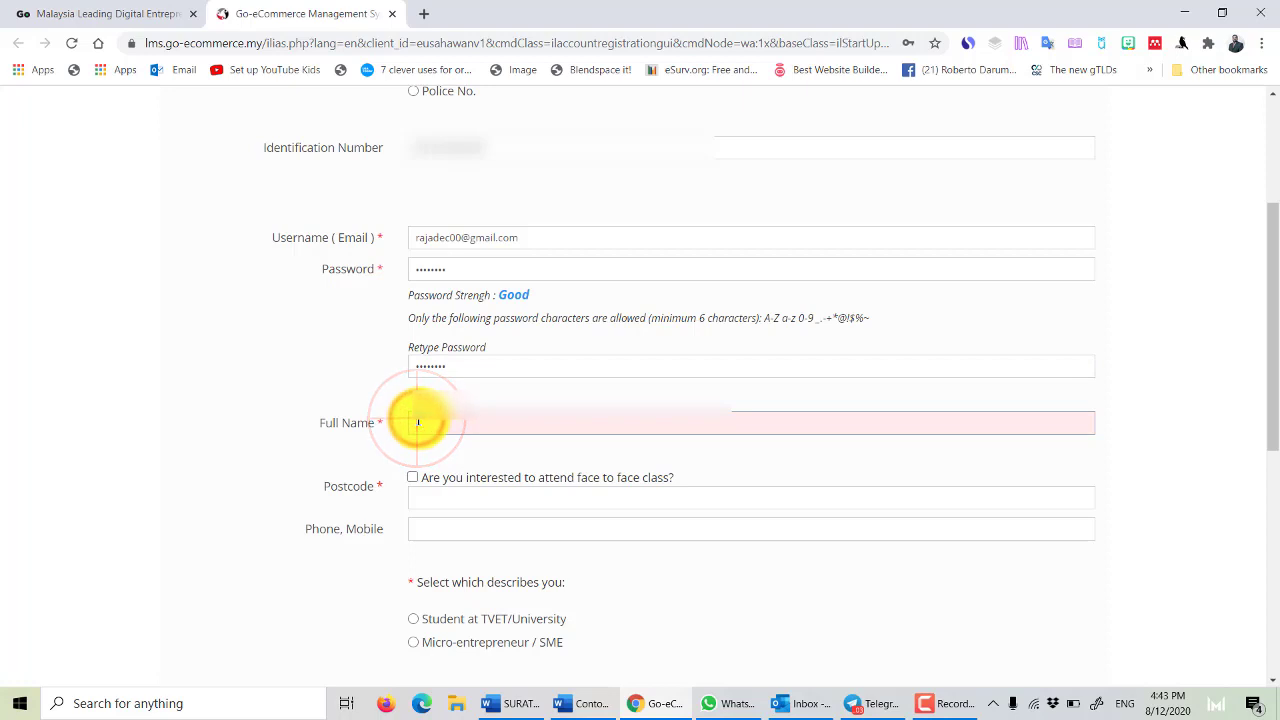
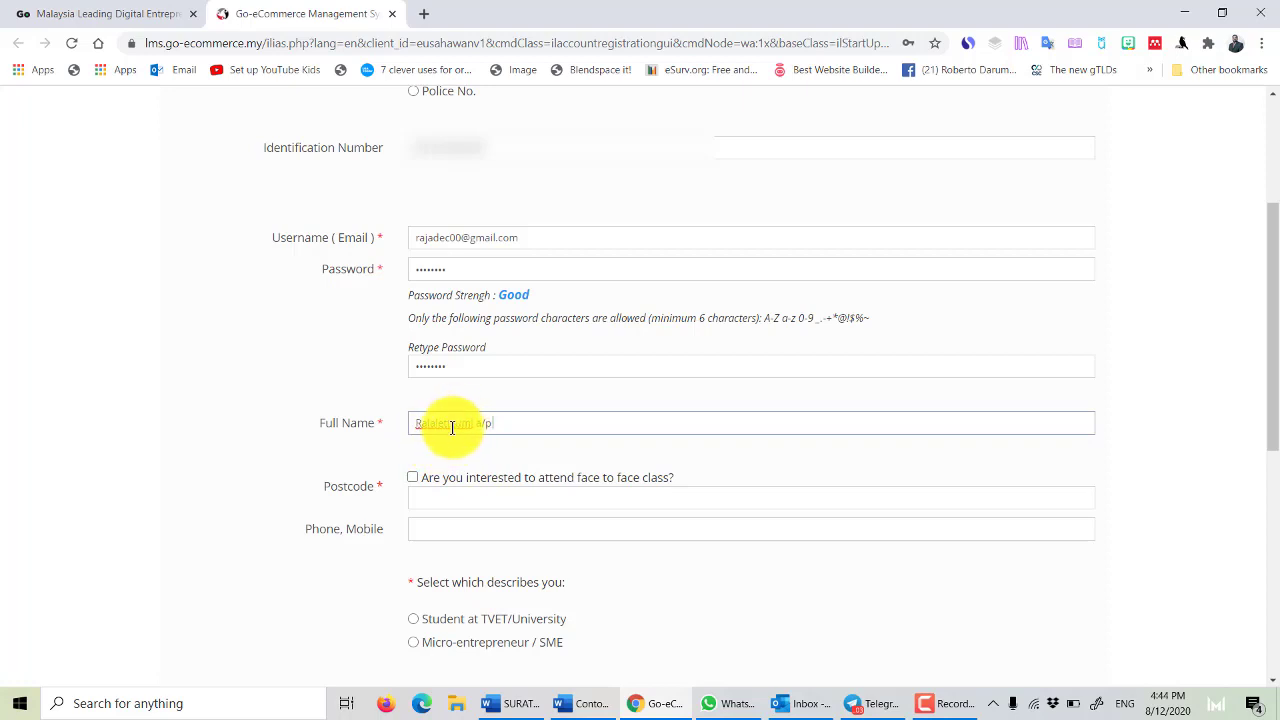
pyautogui.click(450, 423)
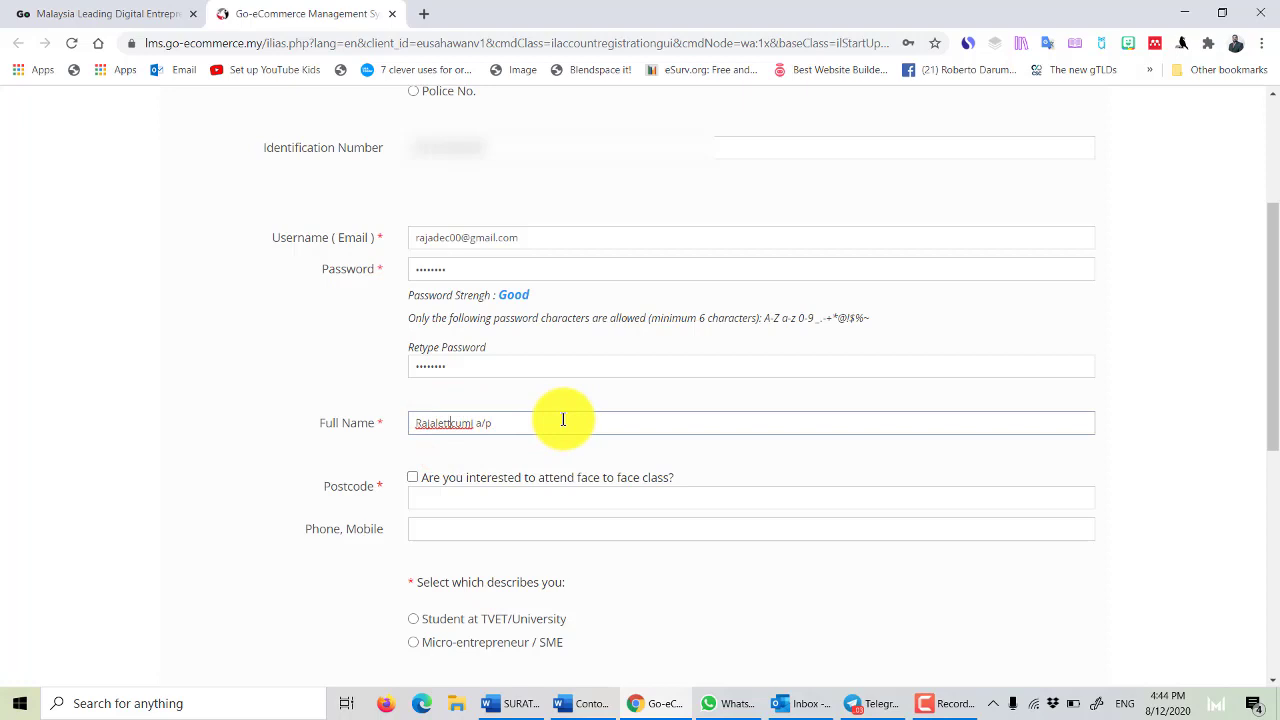
pyautogui.press('BackSpace')
pyautogui.click(563, 420)
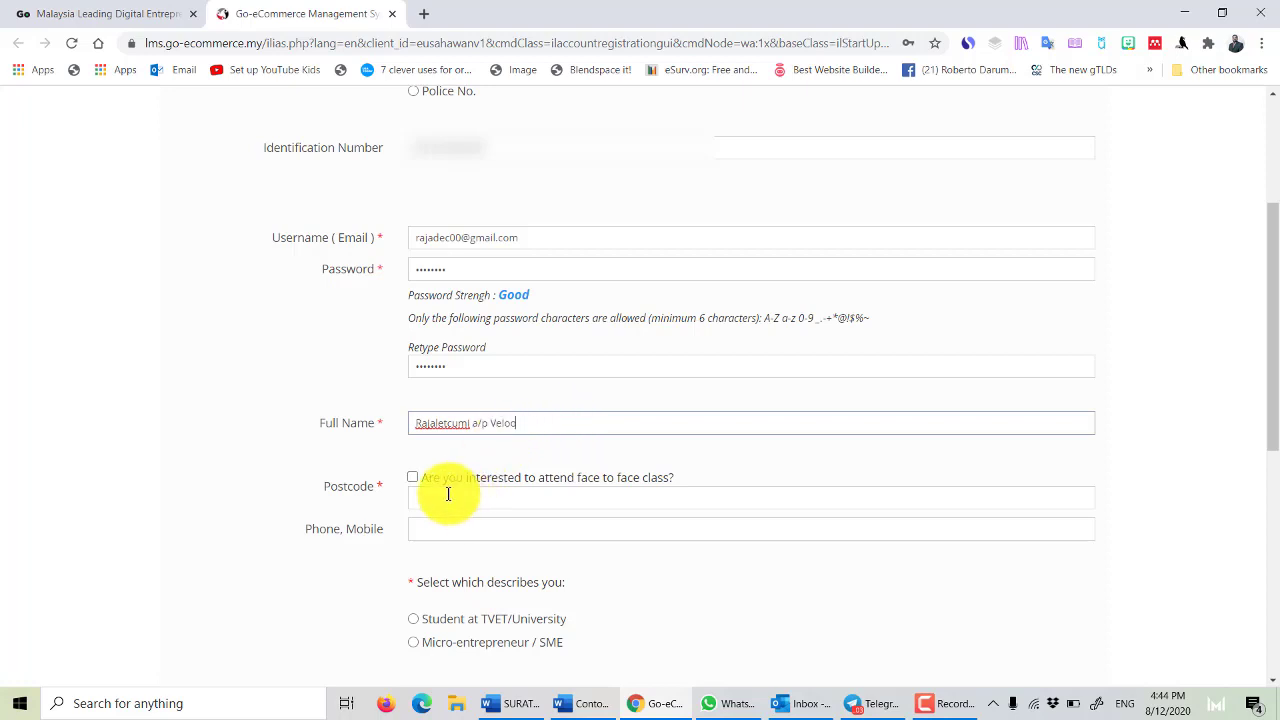
# Tick interest in face-to-face classes and enter the postcode and mobile number.
pyautogui.click(413, 477)
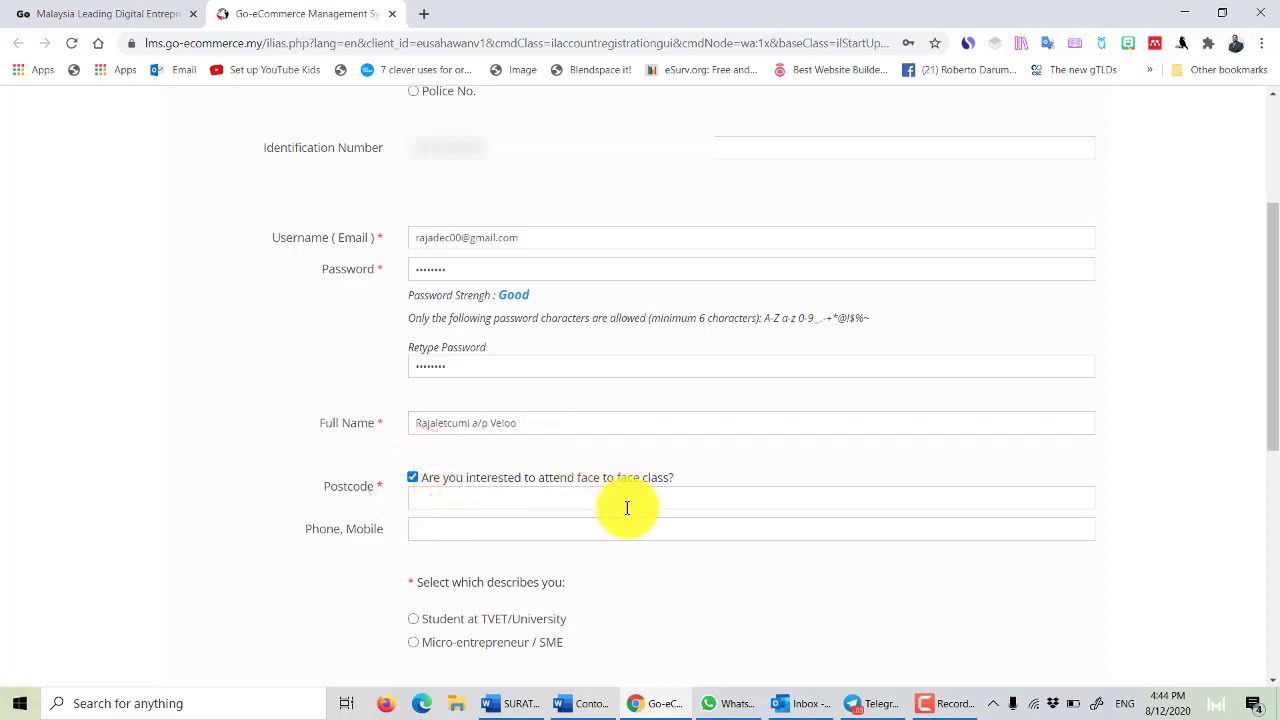
pyautogui.click(472, 501)
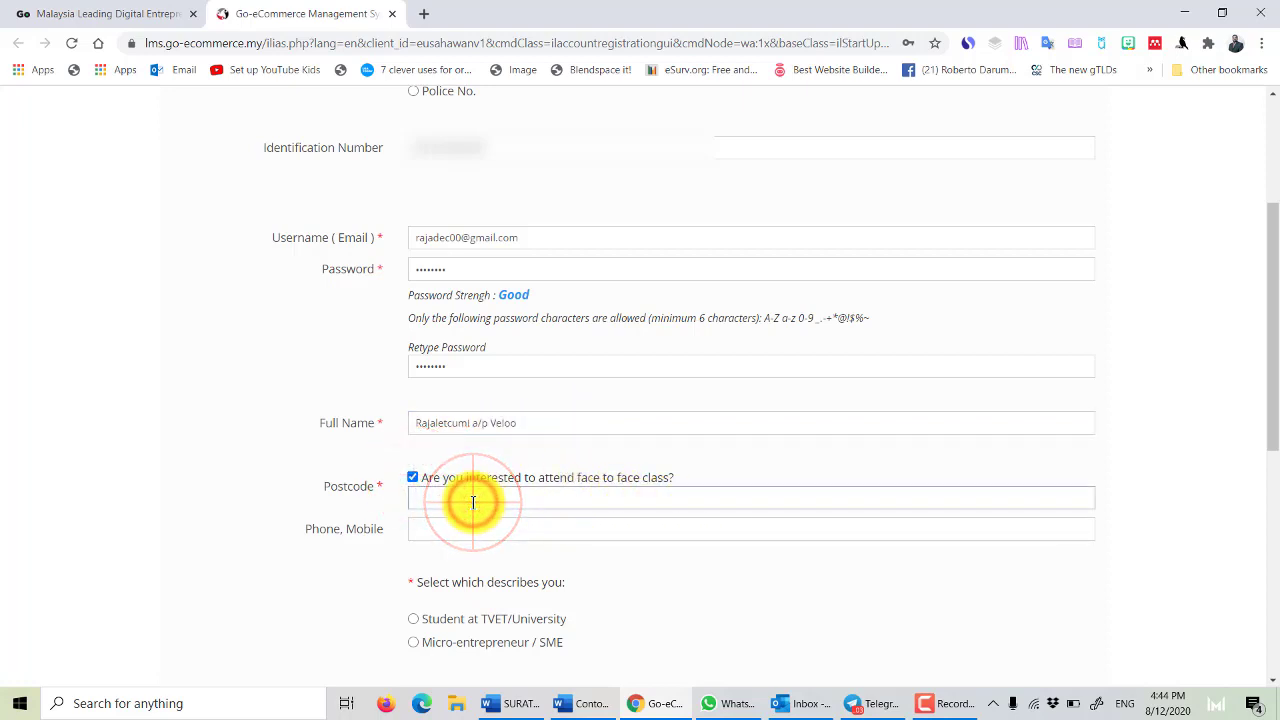
pyautogui.write('08000')
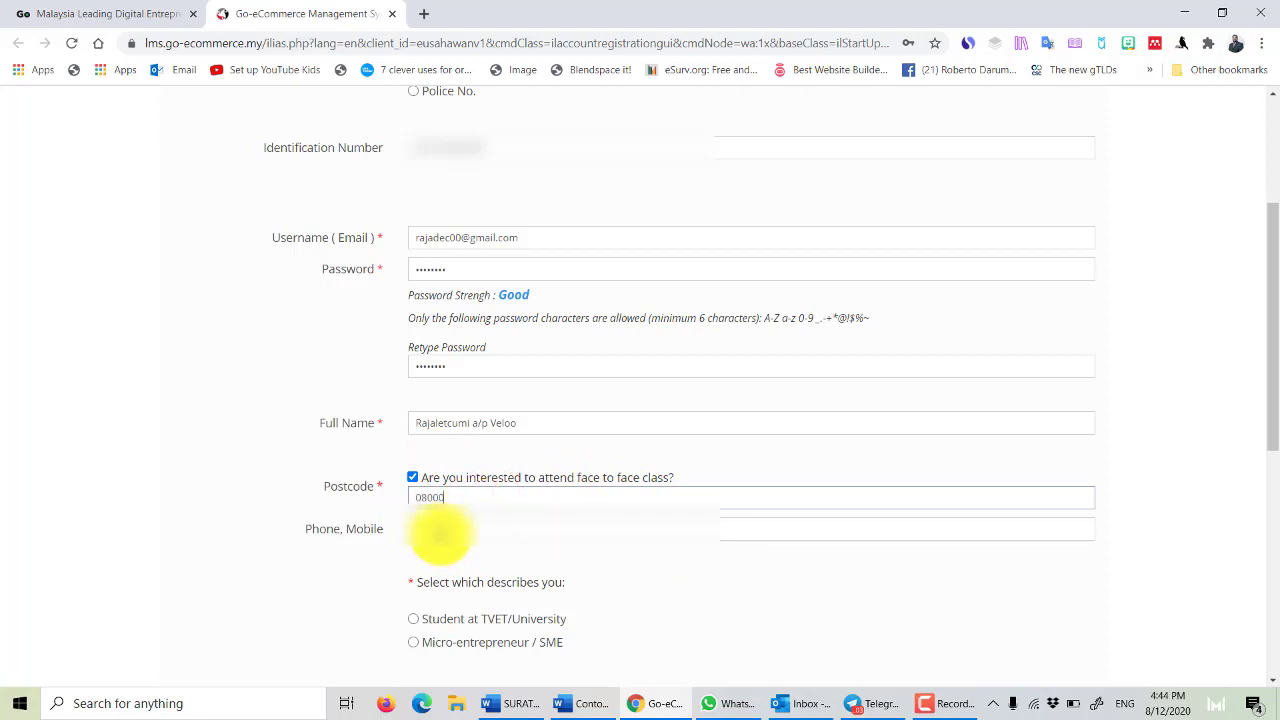
pyautogui.click(437, 530)
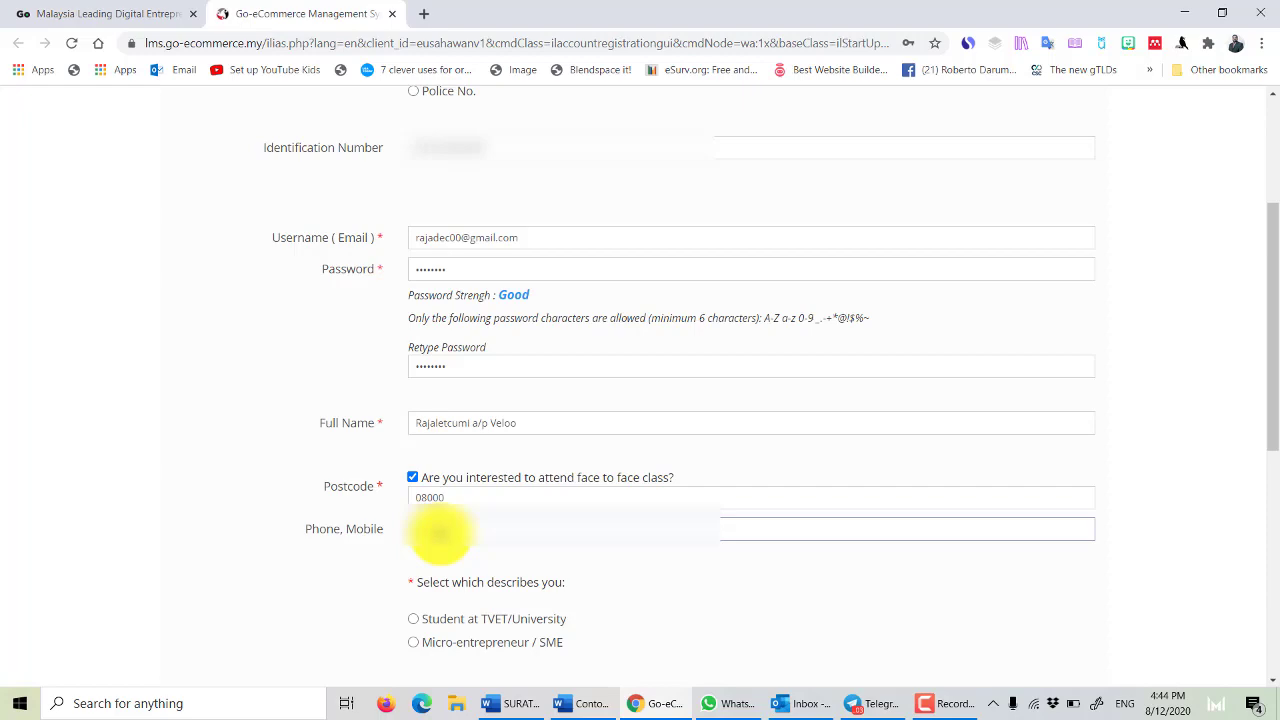
pyautogui.scroll(-3, 490, 510)
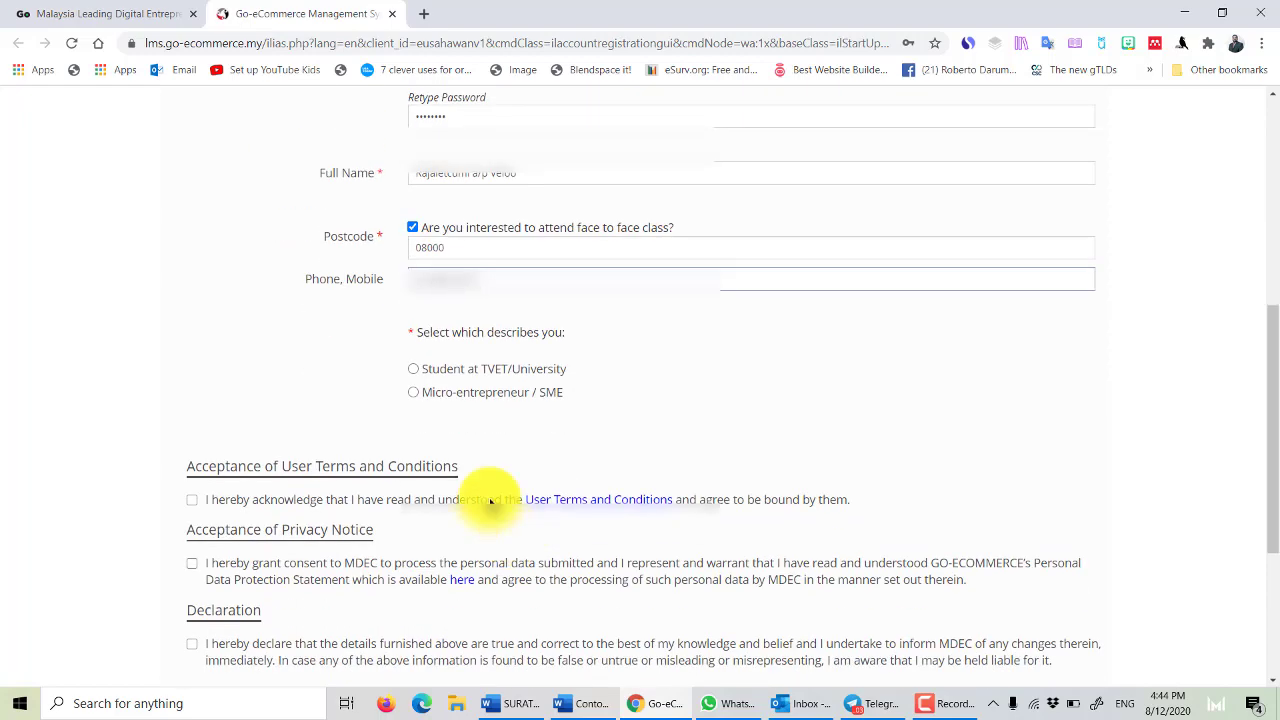
# Select Student at TVET/University, accept all three agreements, and submit the registration.
pyautogui.click(414, 369)
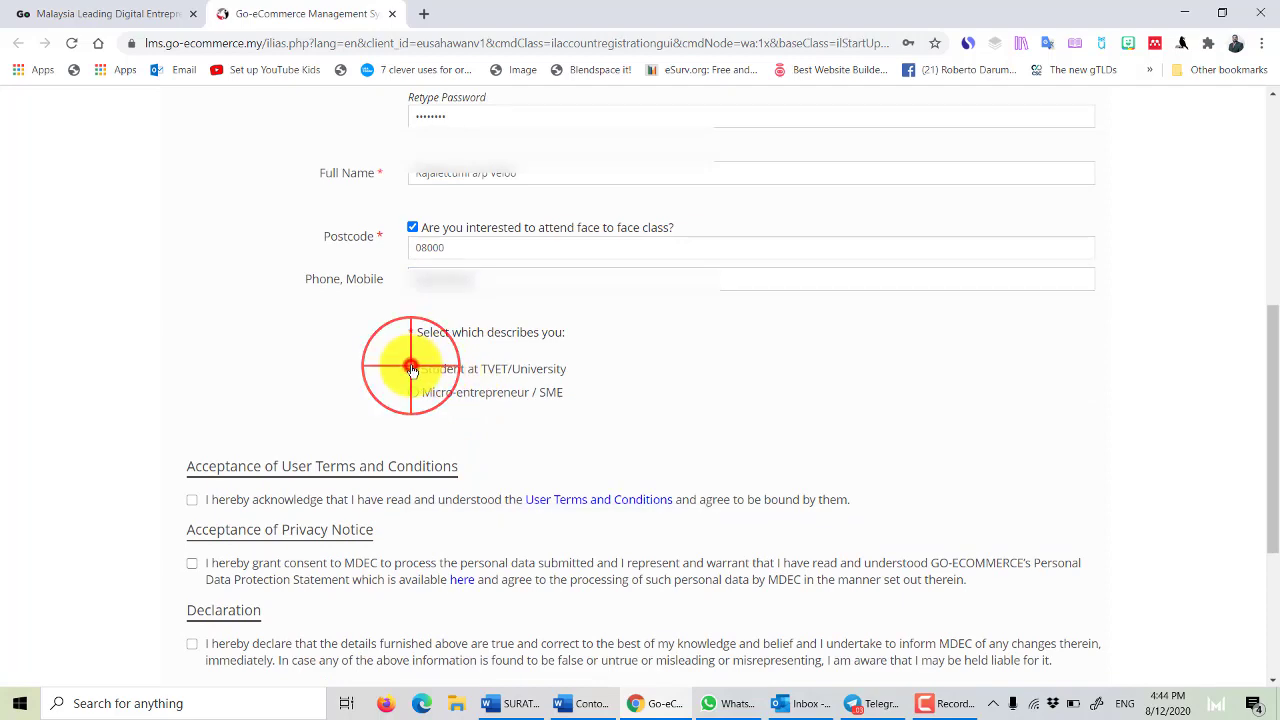
pyautogui.click(191, 499)
pyautogui.click(191, 566)
pyautogui.scroll(-2, 195, 530)
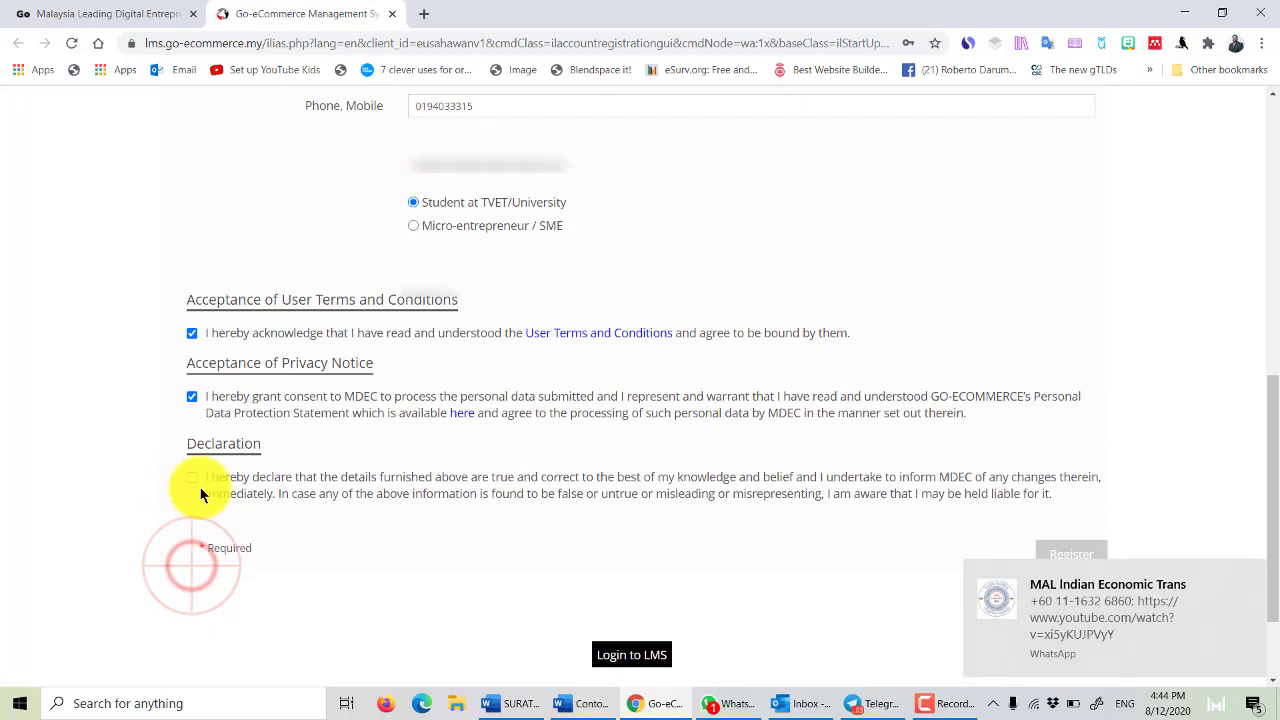
pyautogui.click(188, 474)
pyautogui.scroll(-2, 340, 512)
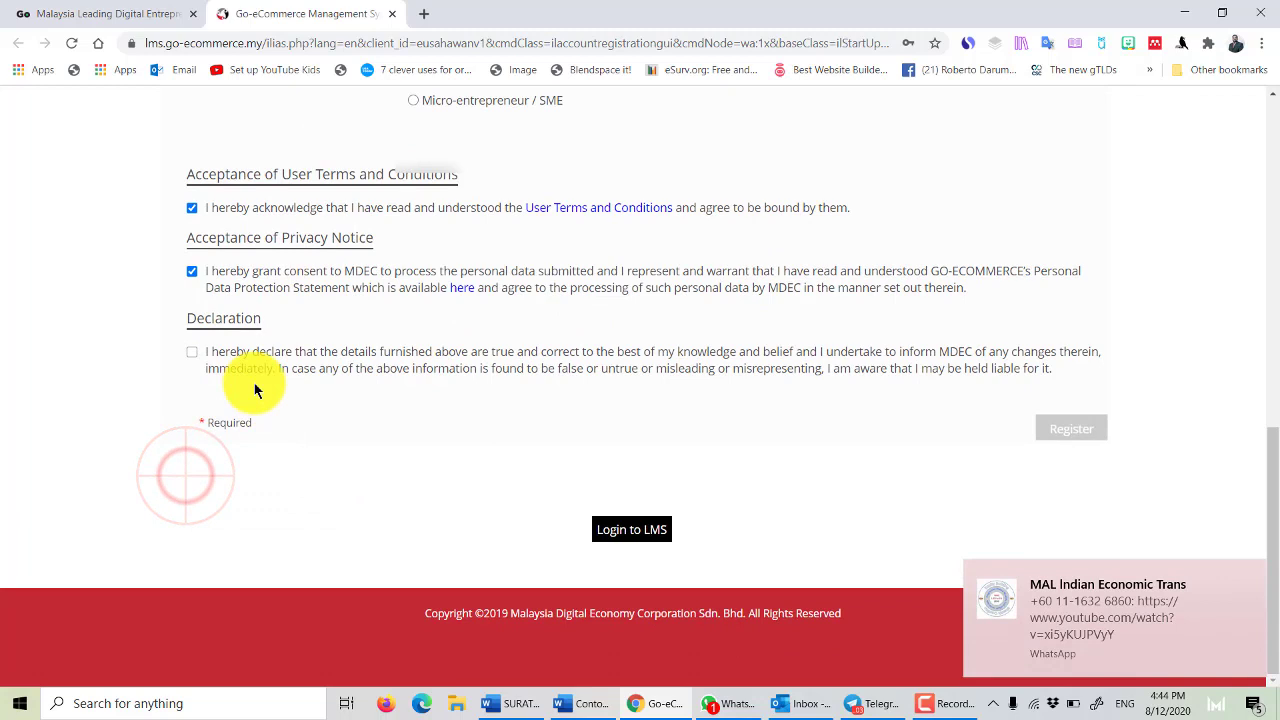
pyautogui.click(191, 351)
pyautogui.click(1065, 428)
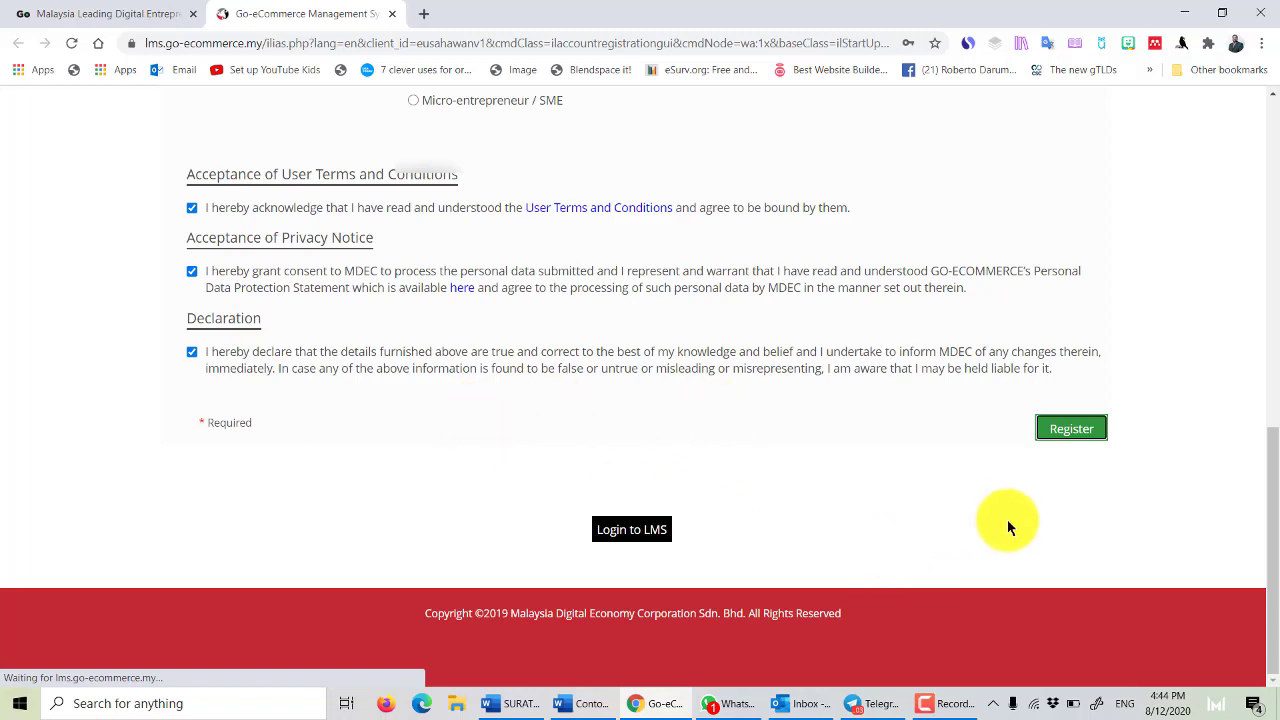
pyautogui.click(955, 704)
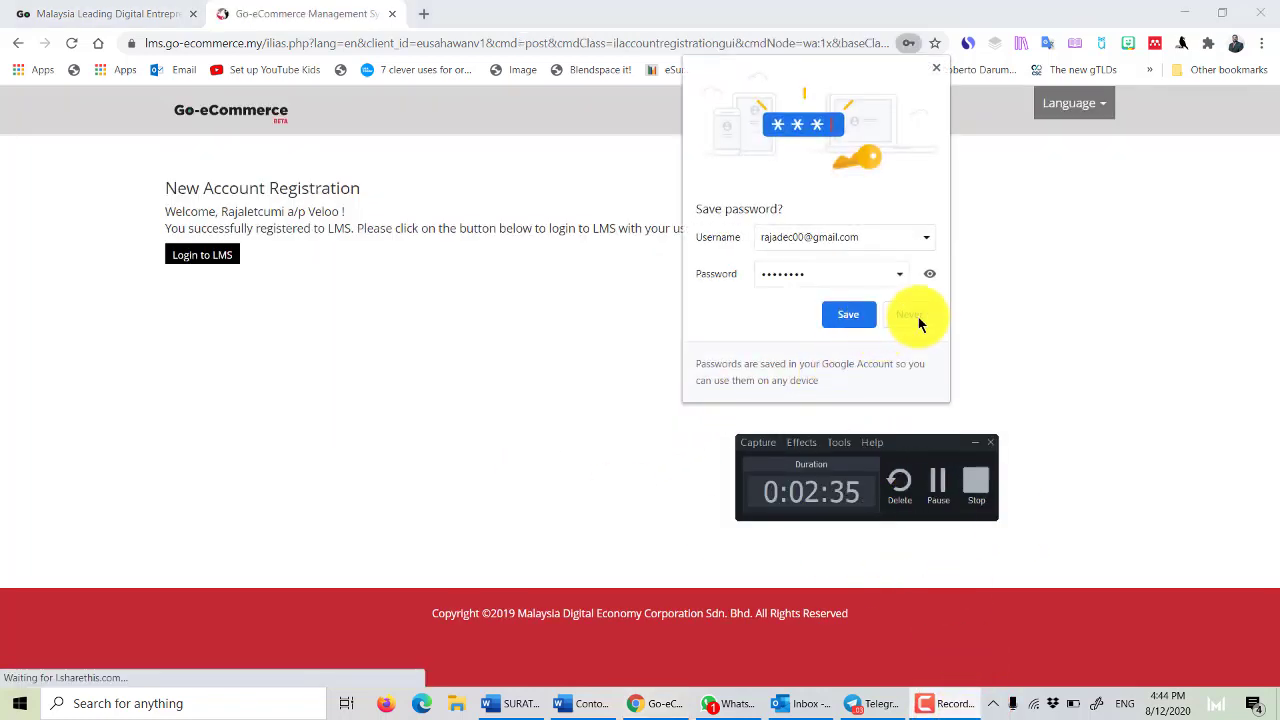
# Decline saving the browser password, go to the LMS login, and clear the prefilled e-mail.
pyautogui.click(918, 316)
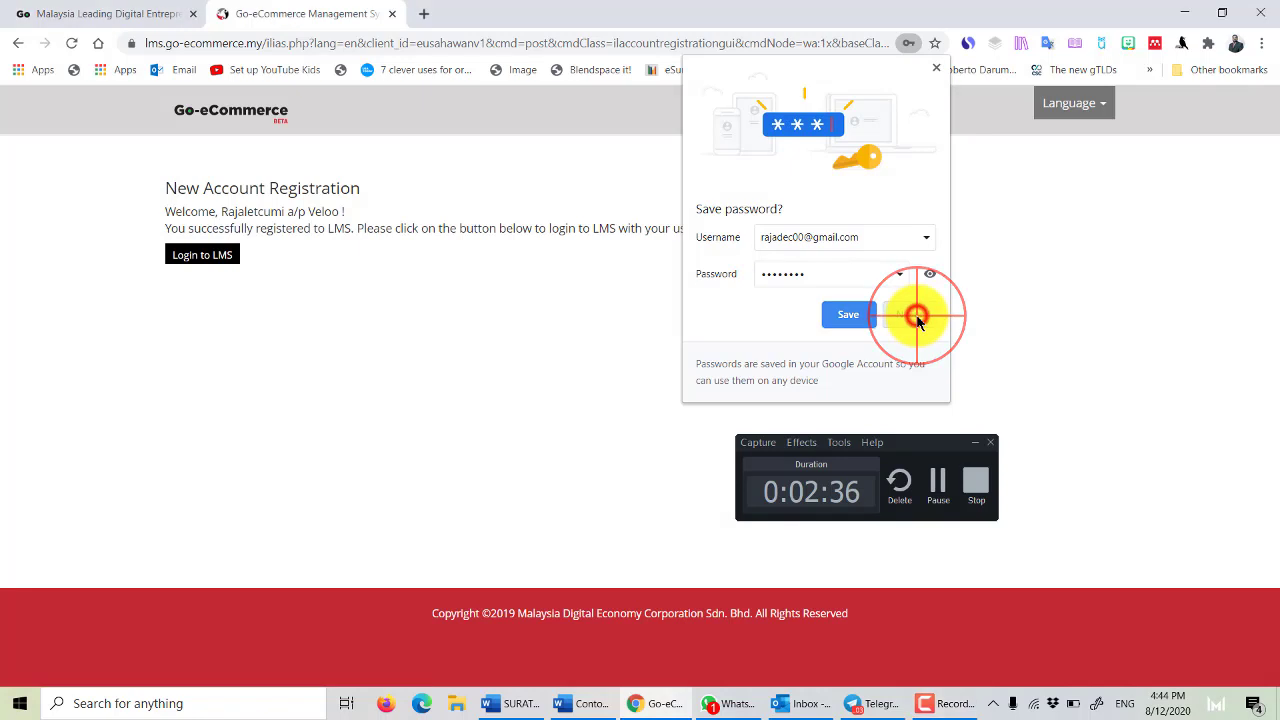
pyautogui.click(202, 258)
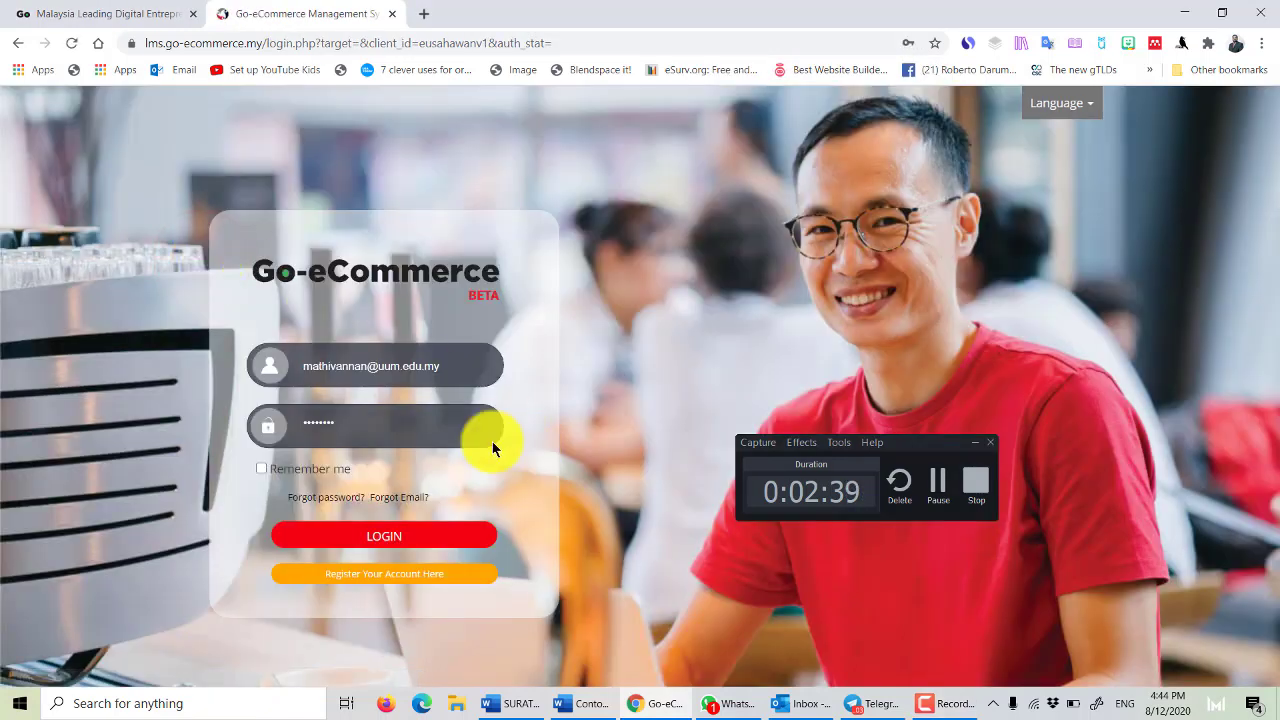
pyautogui.click(463, 369)
pyautogui.hotkey('ctrl', 'a')
pyautogui.press('BackSpace')
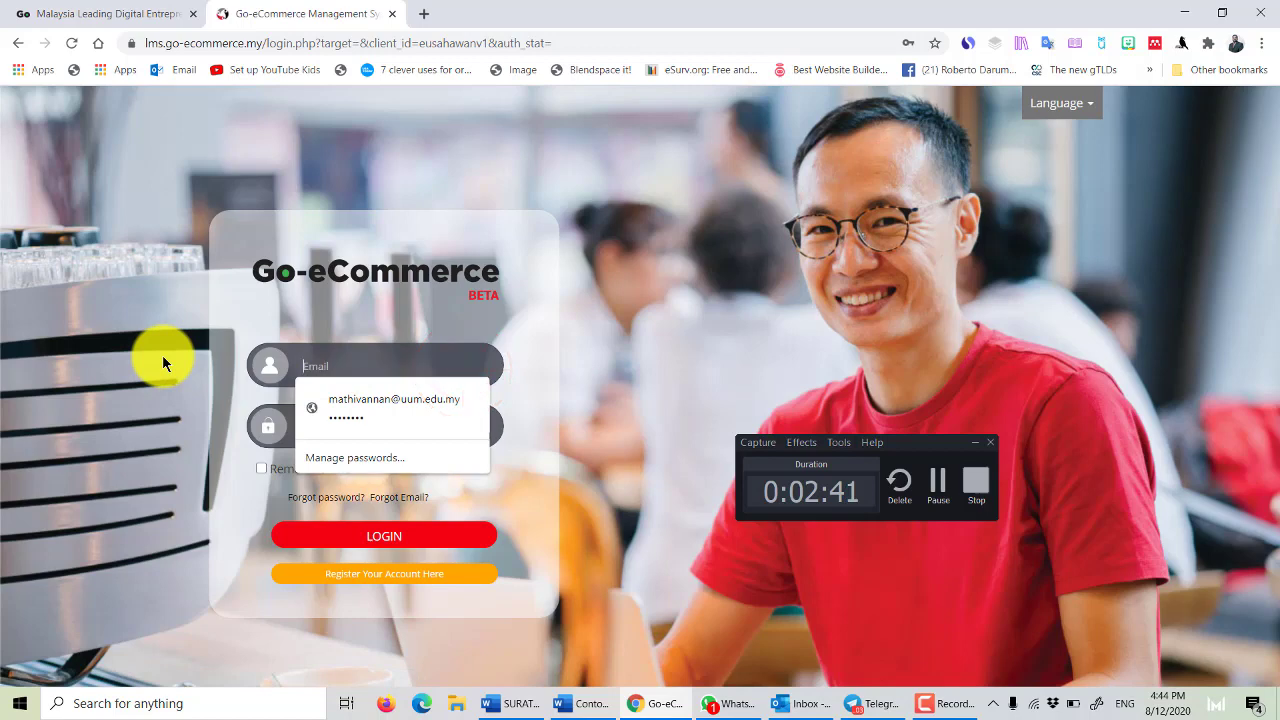
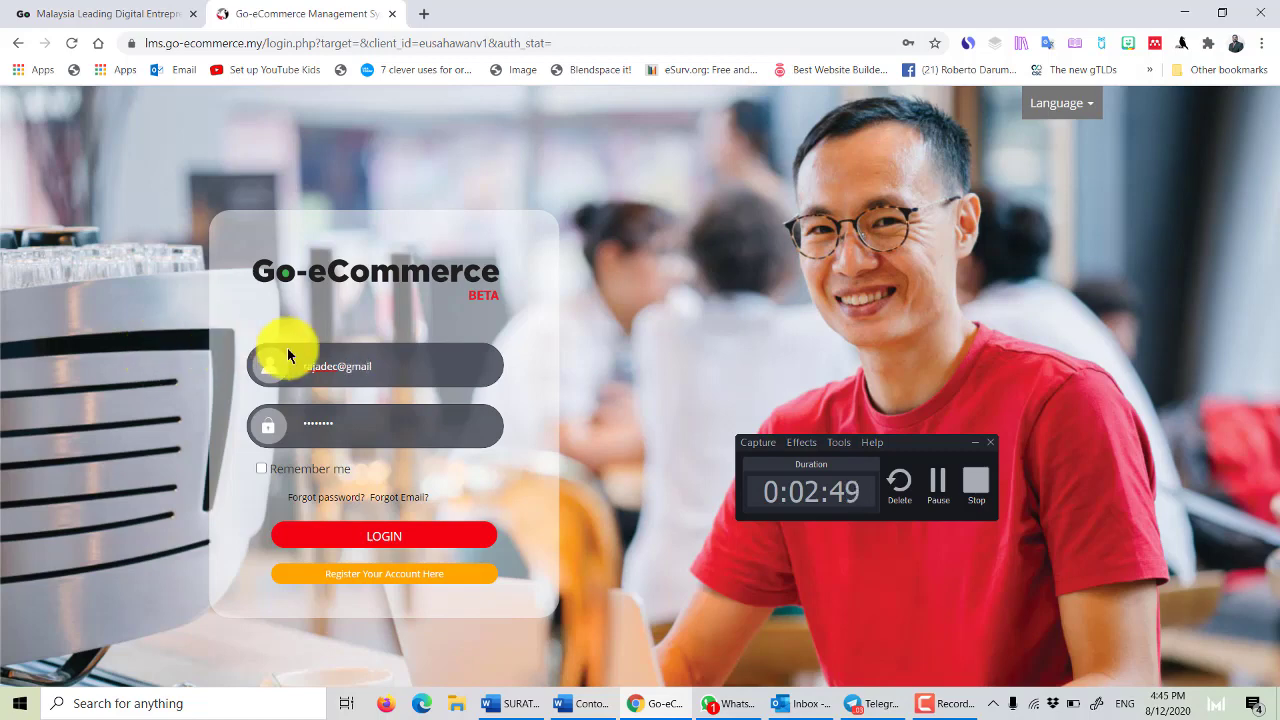
# Type the new account's e-mail address, correcting it, and move on to Password.
pyautogui.click(337, 366)
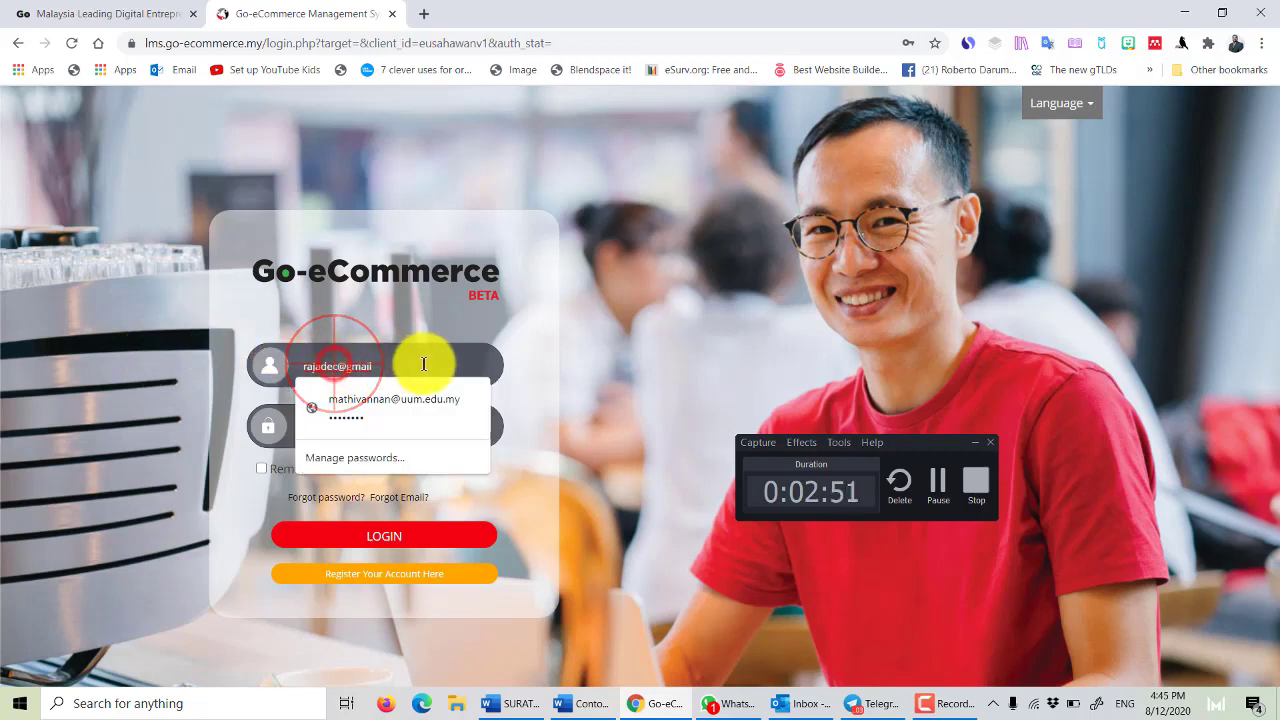
pyautogui.write('00')
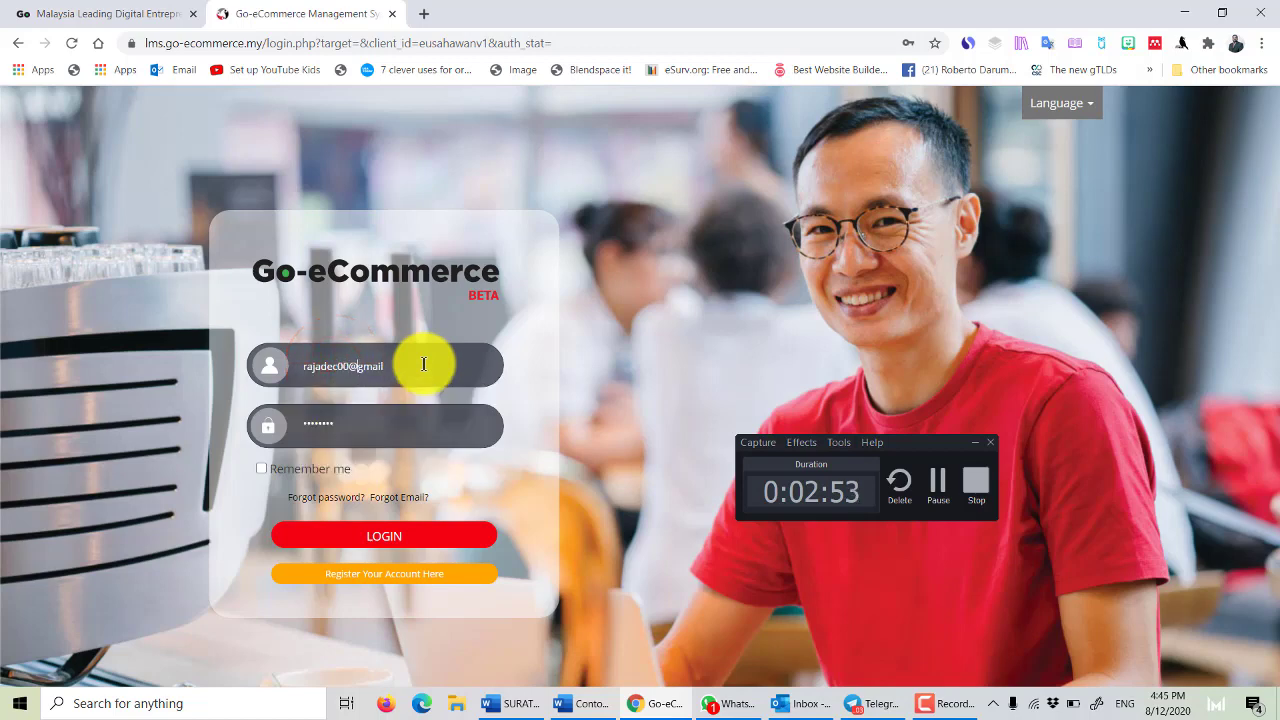
pyautogui.click(424, 364)
pyautogui.write('.com')
pyautogui.press('Tab')
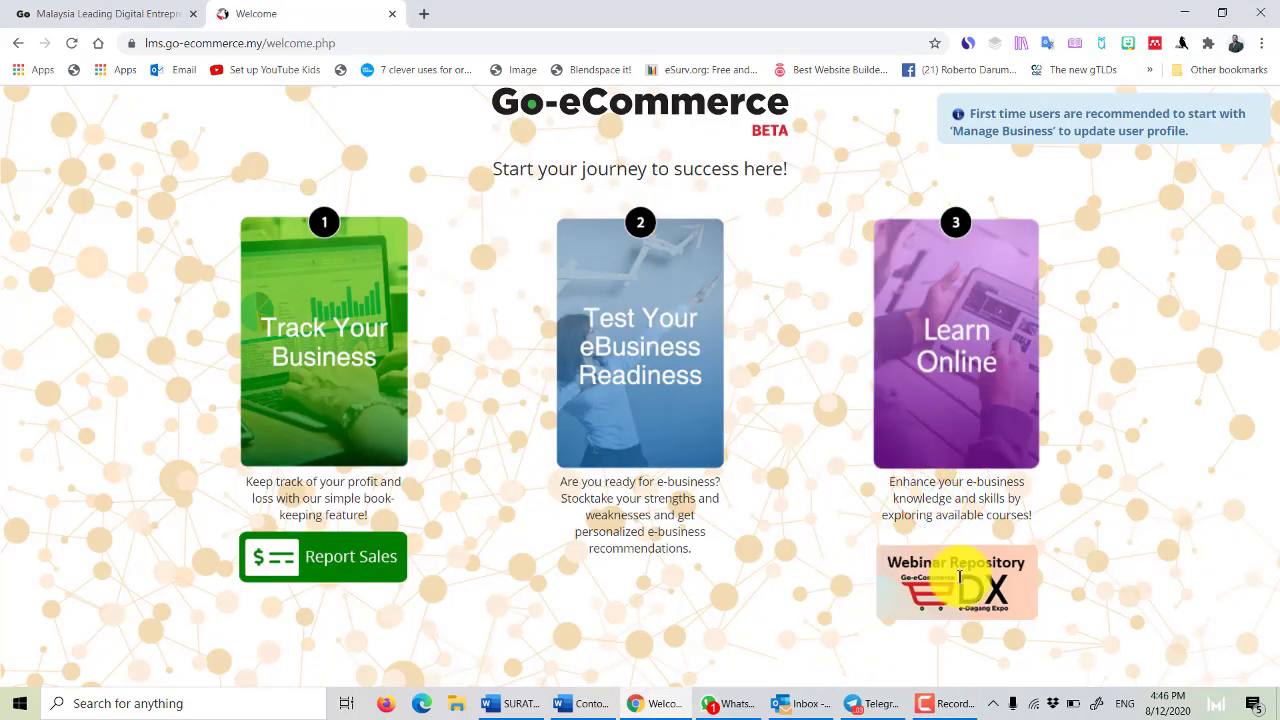
# From Report Sales, follow the set-up link to My Profile and view the Business Profile tab.
pyautogui.click(943, 703)
pyautogui.click(938, 480)
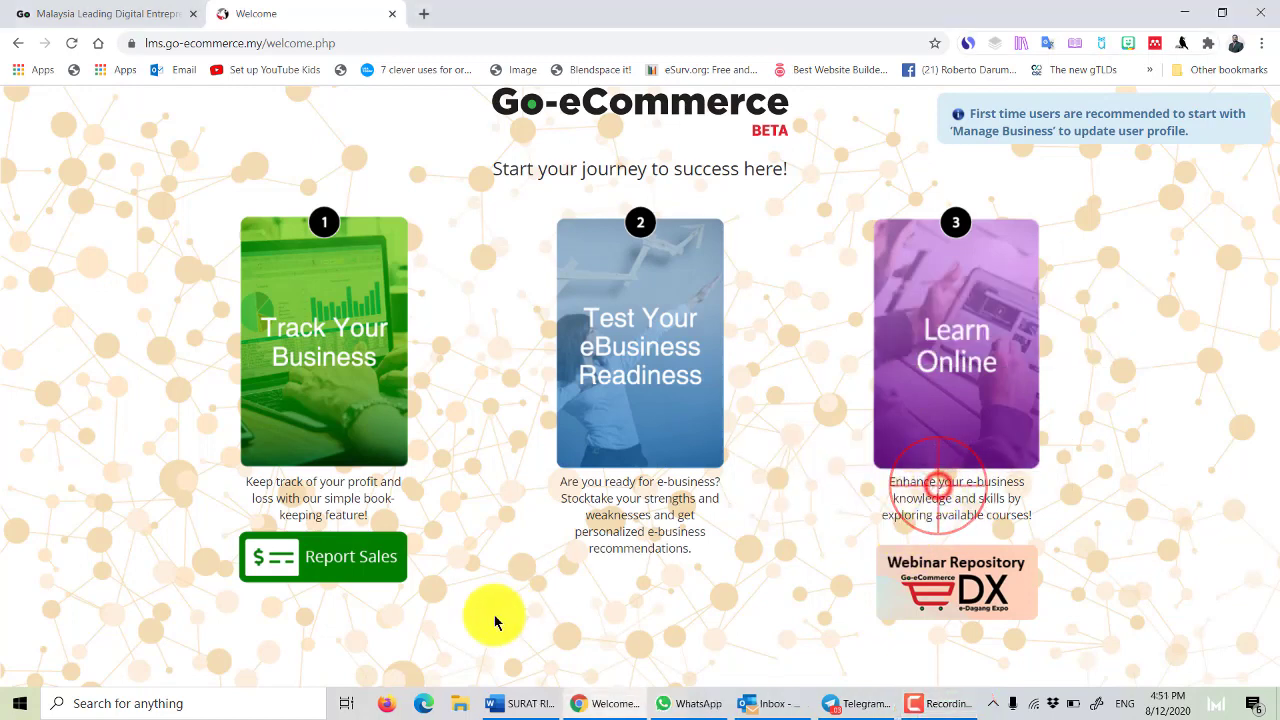
pyautogui.click(343, 558)
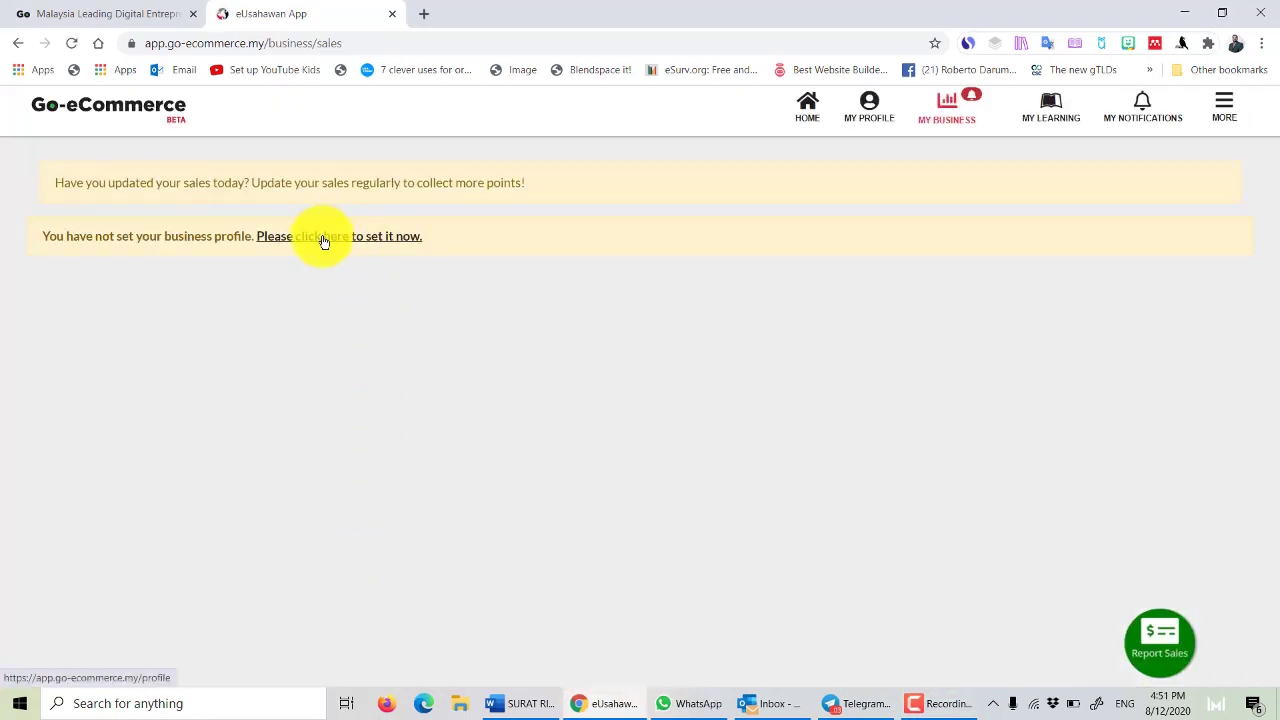
pyautogui.click(323, 240)
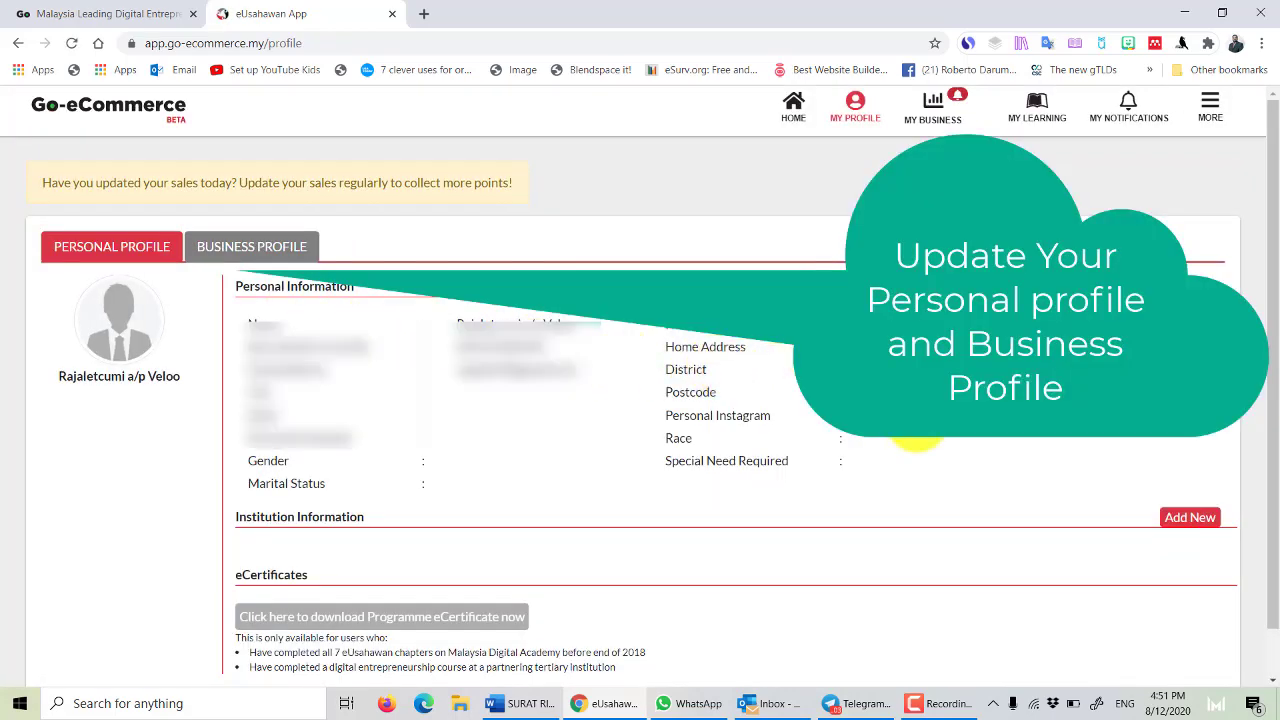
pyautogui.scroll(-1, 676, 464)
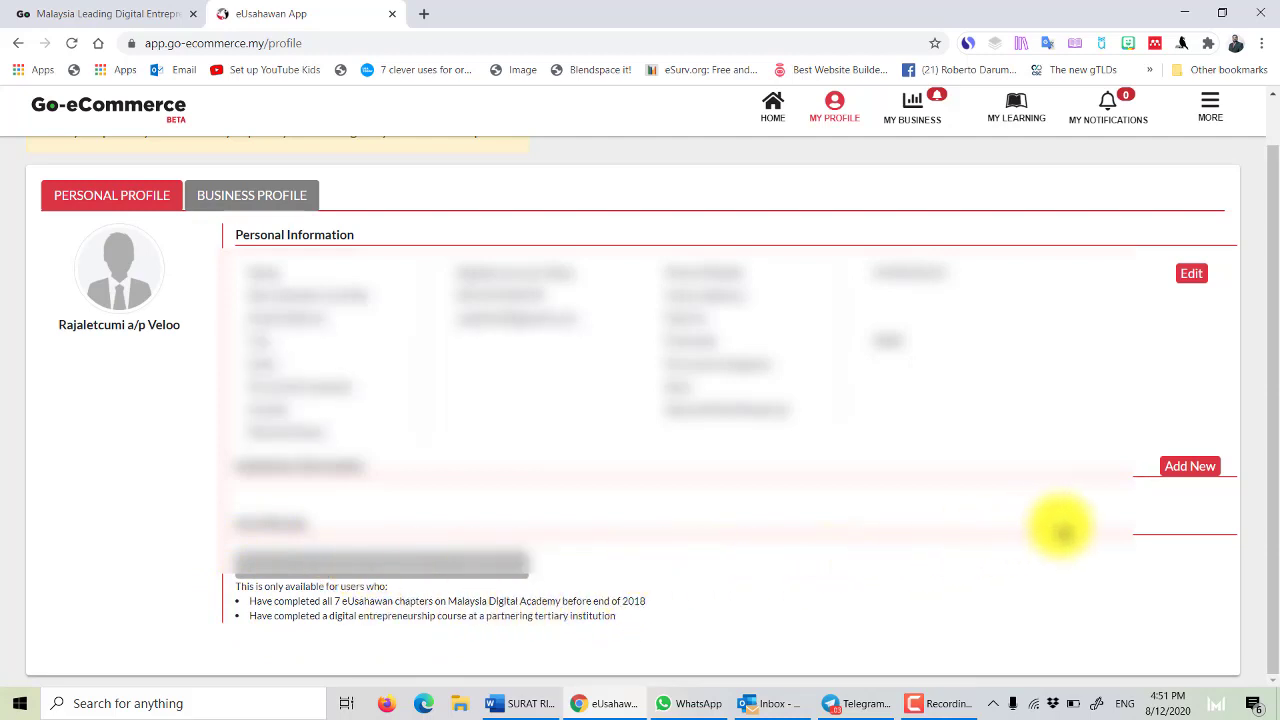
pyautogui.click(291, 206)
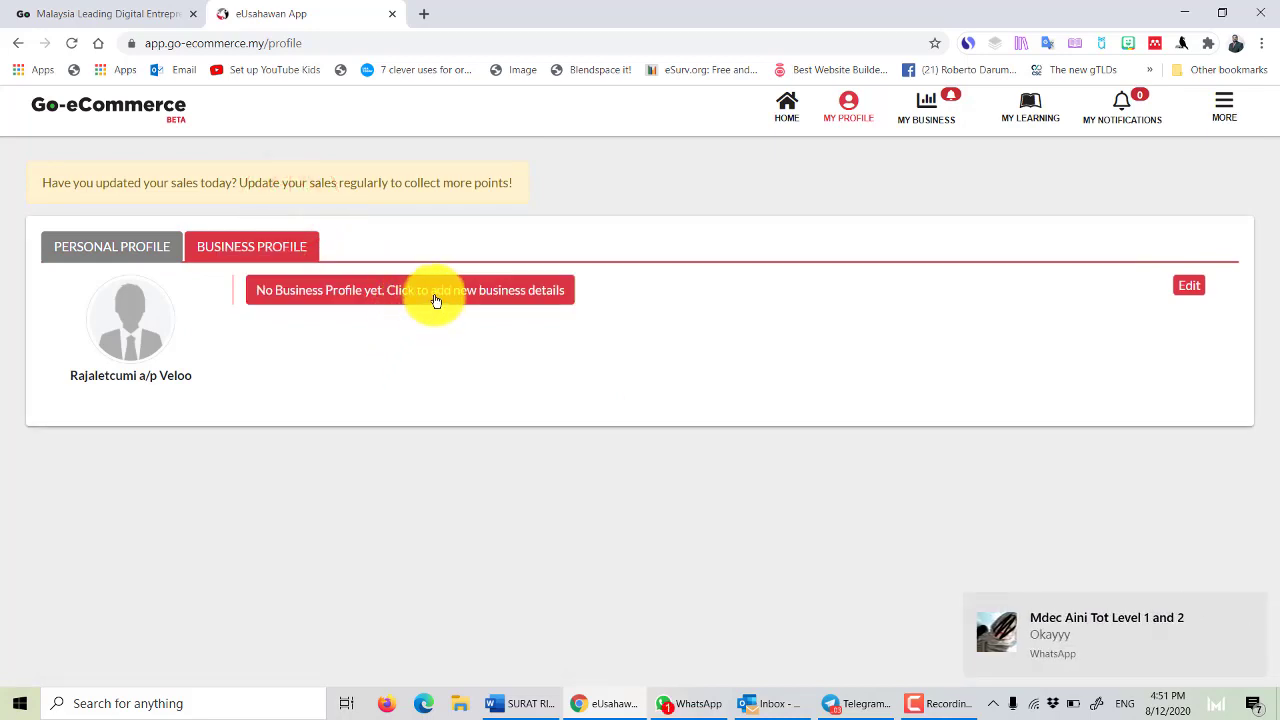
pyautogui.click(1255, 604)
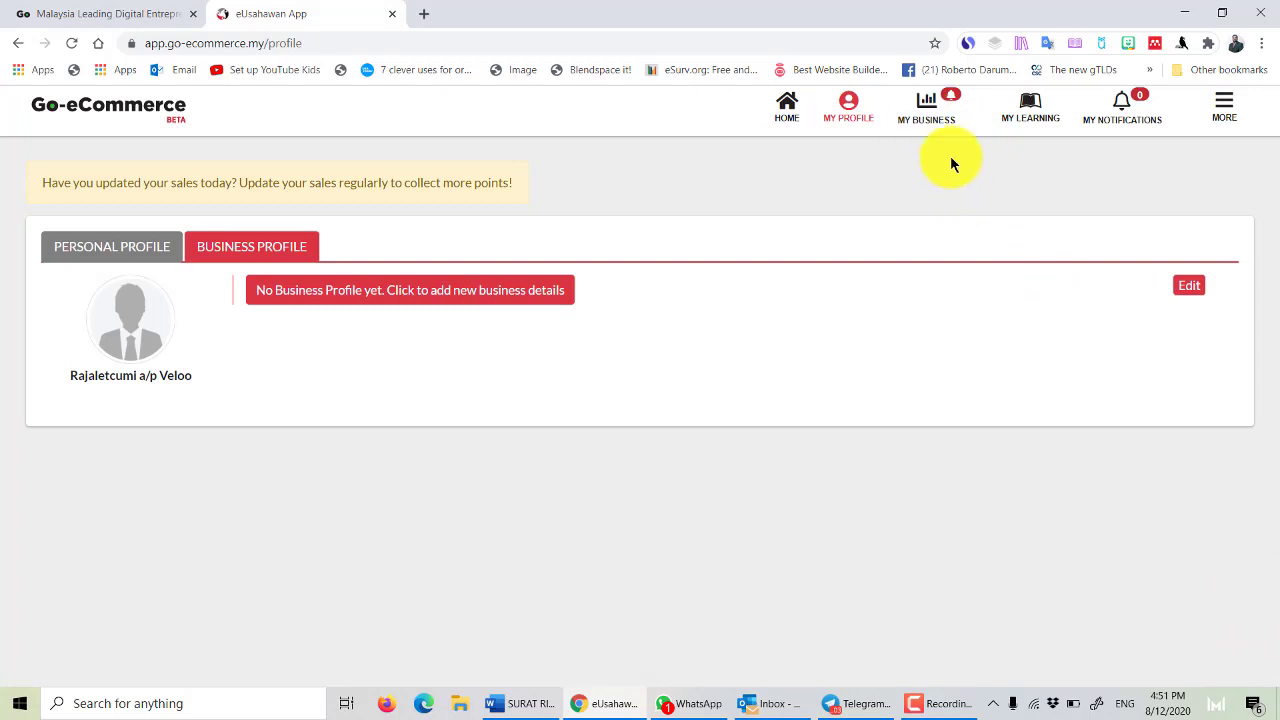
# Reopen the profile setup, open the Add New form, and close it without saving.
pyautogui.click(940, 112)
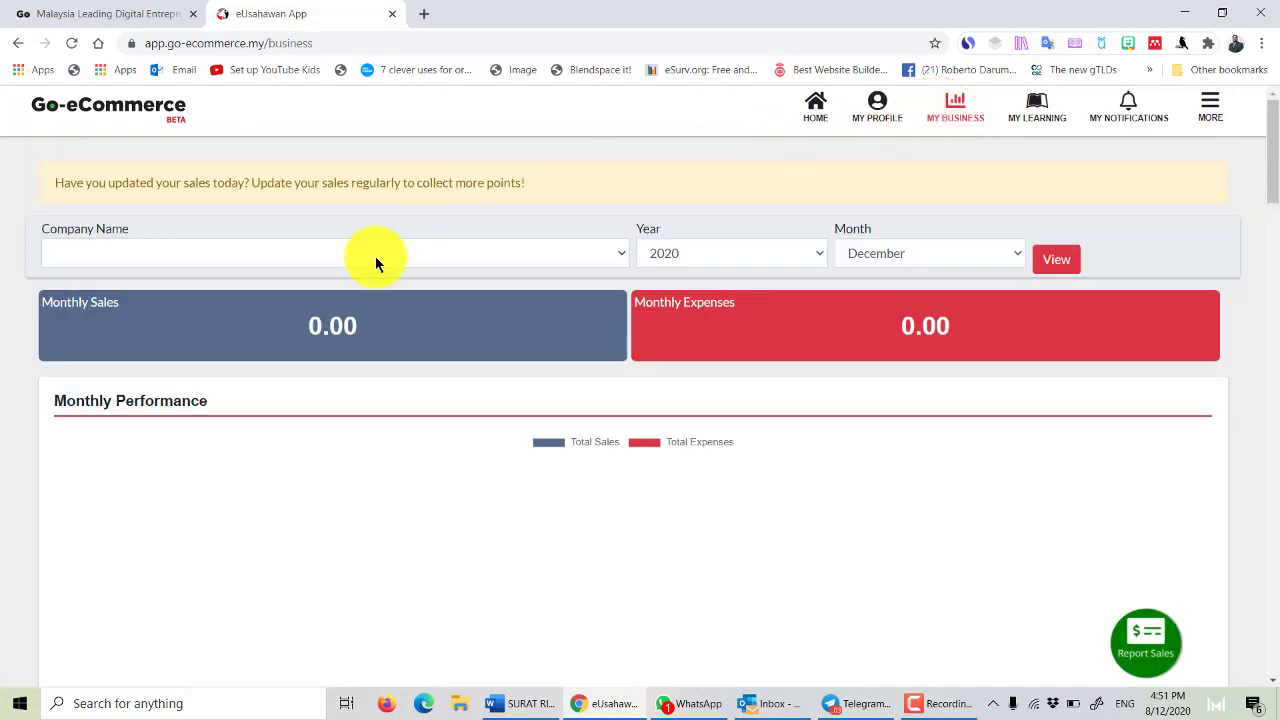
pyautogui.scroll(-1, 740, 495)
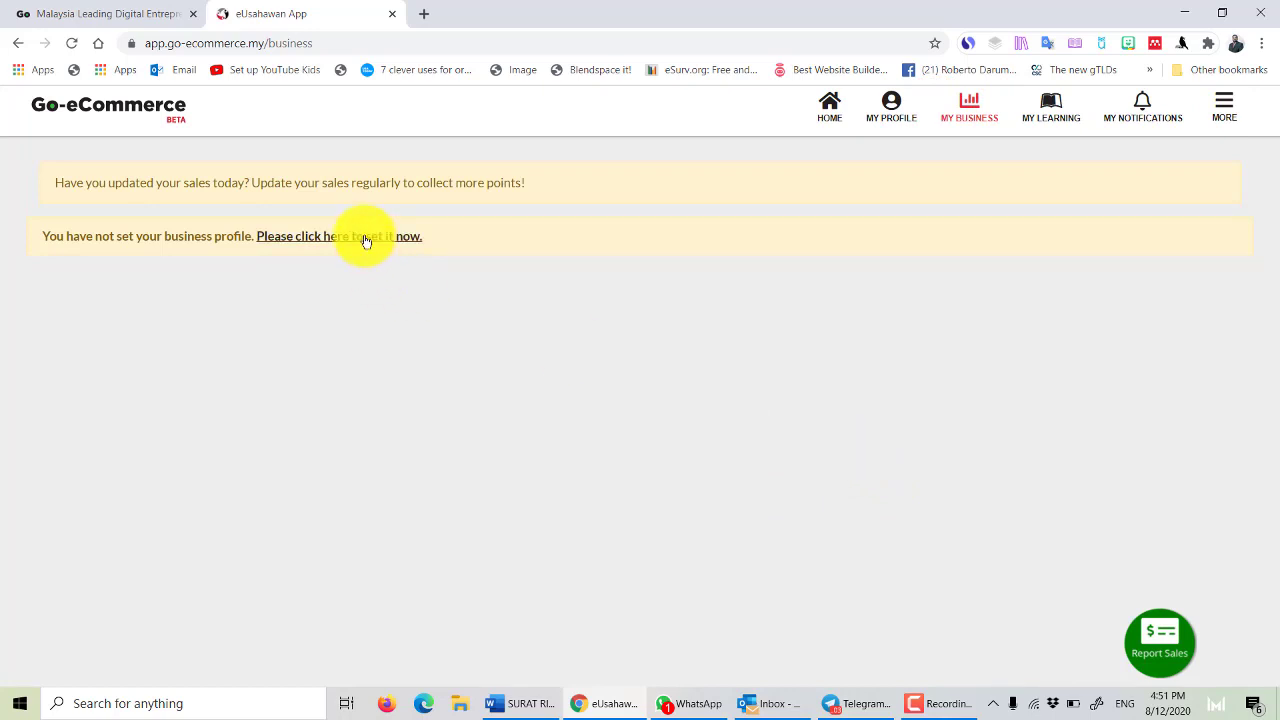
pyautogui.click(365, 240)
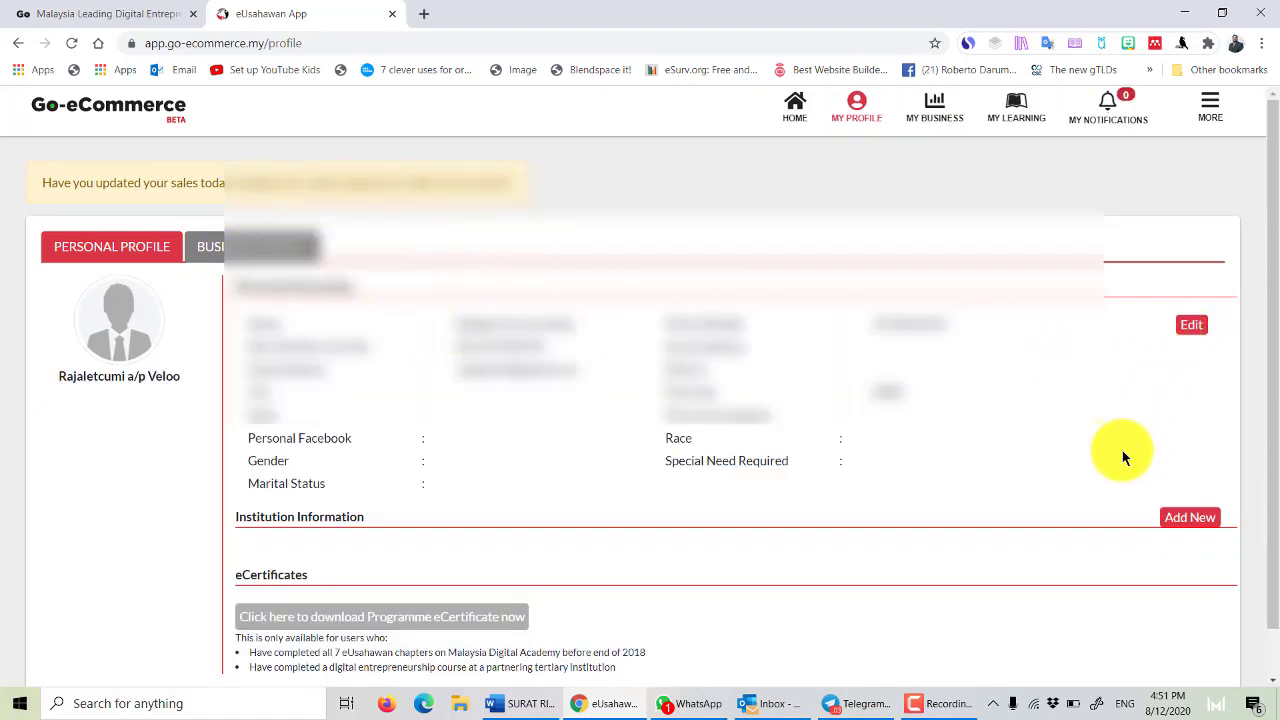
pyautogui.scroll(-1, 1120, 488)
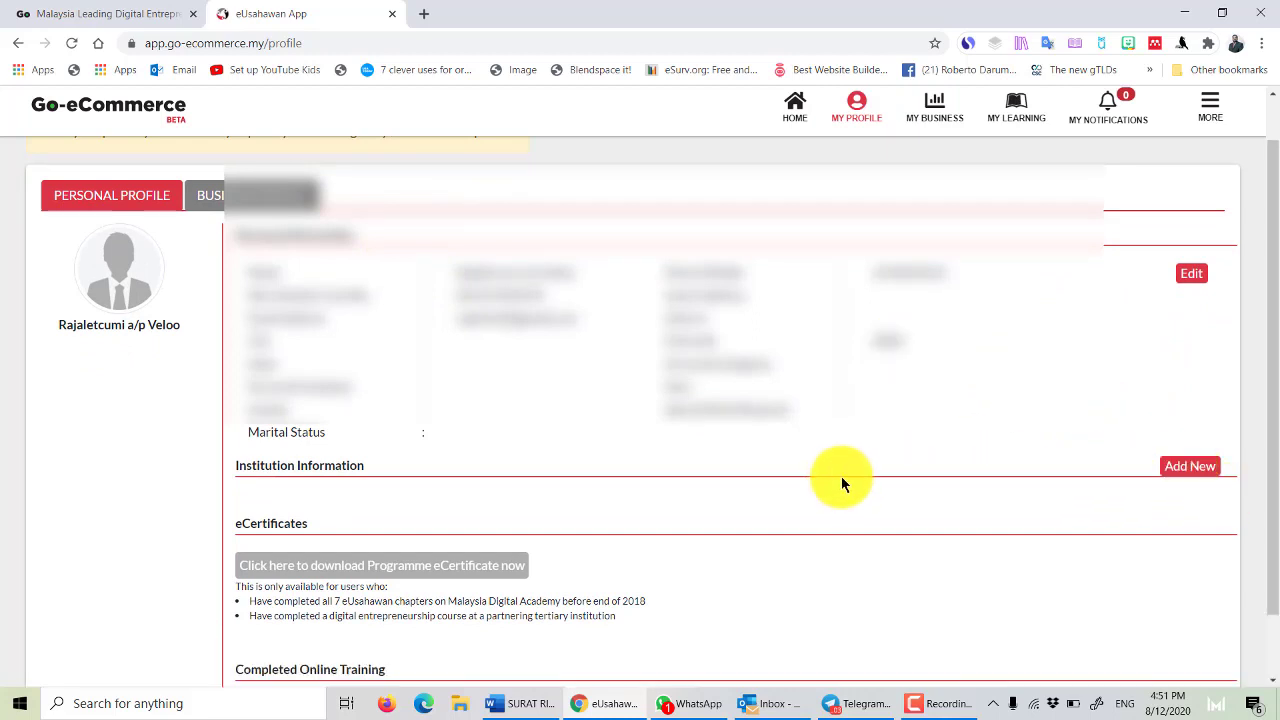
pyautogui.scroll(-1, 842, 478)
pyautogui.click(1185, 393)
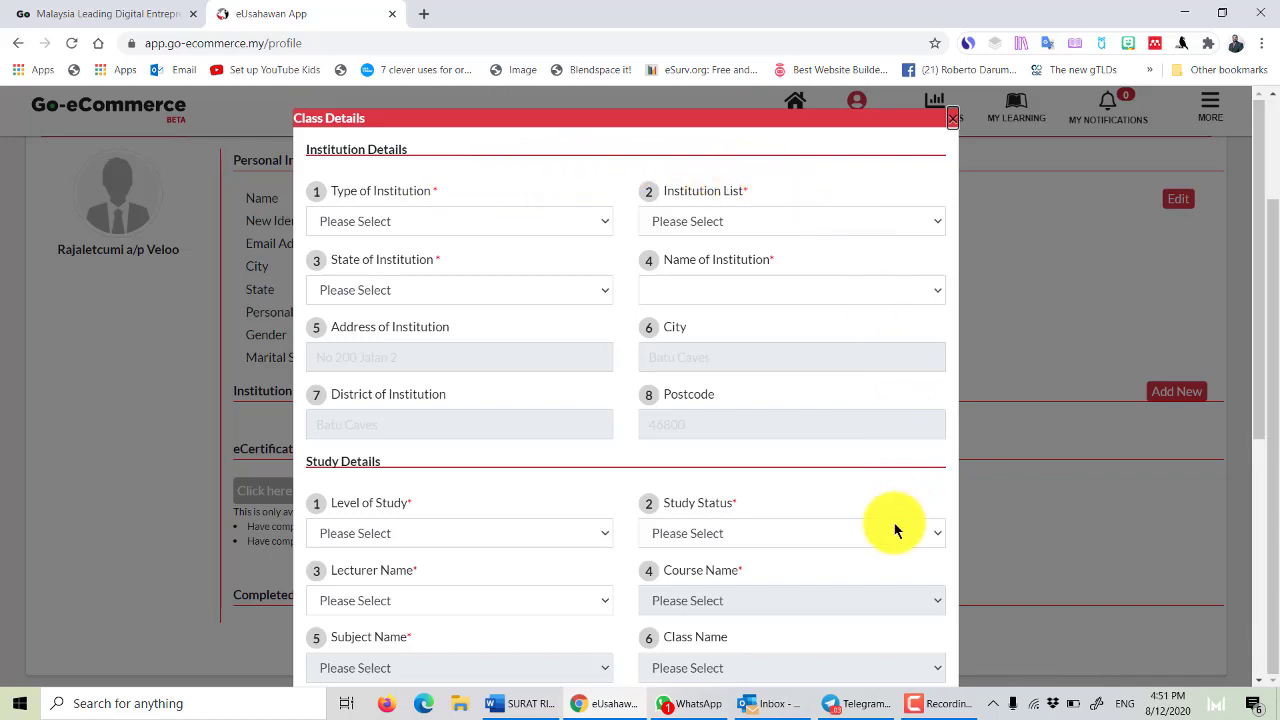
pyautogui.click(951, 126)
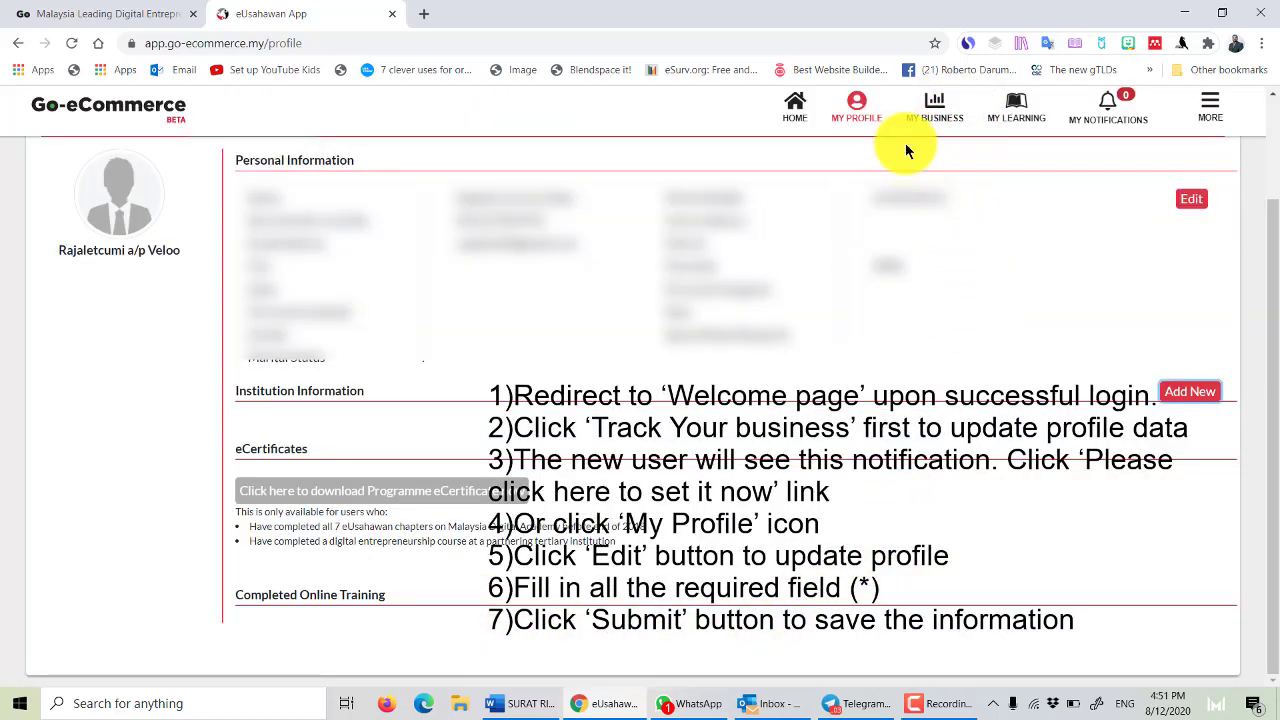
pyautogui.click(925, 119)
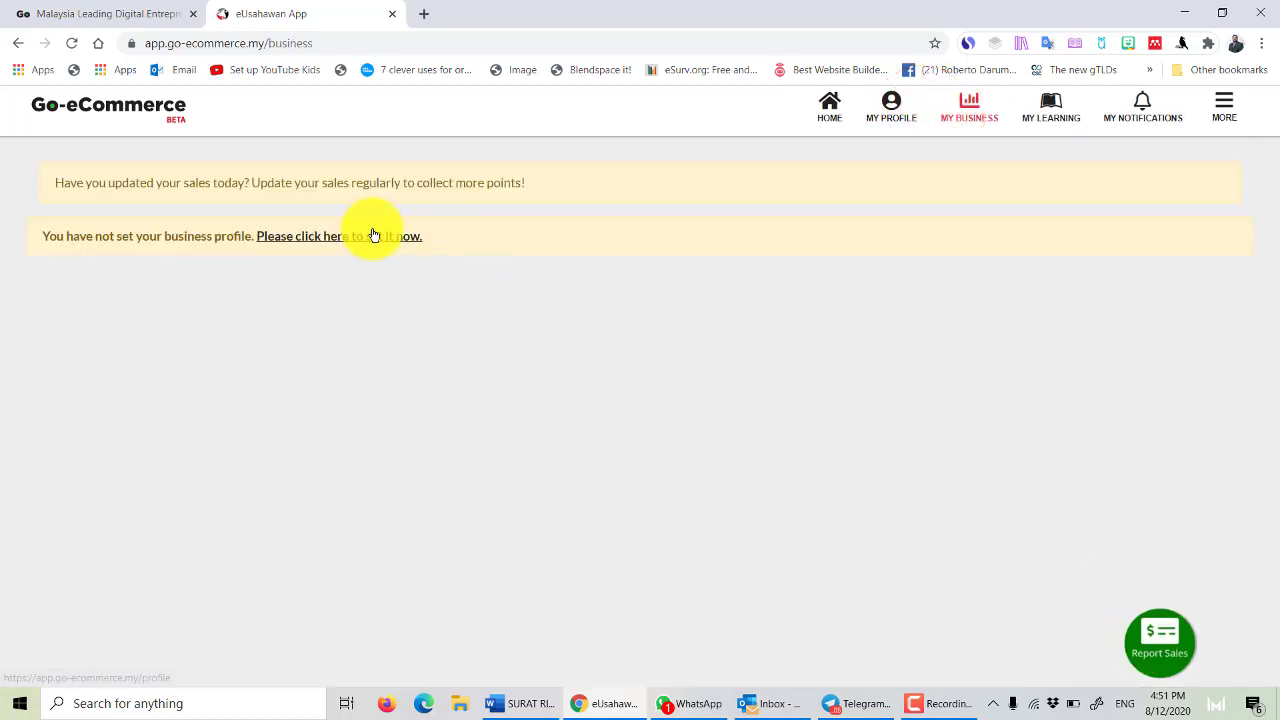
# Back on My Business, check Company Name, Year and Month, then open Add Transactions via Report Sales.
pyautogui.click(371, 237)
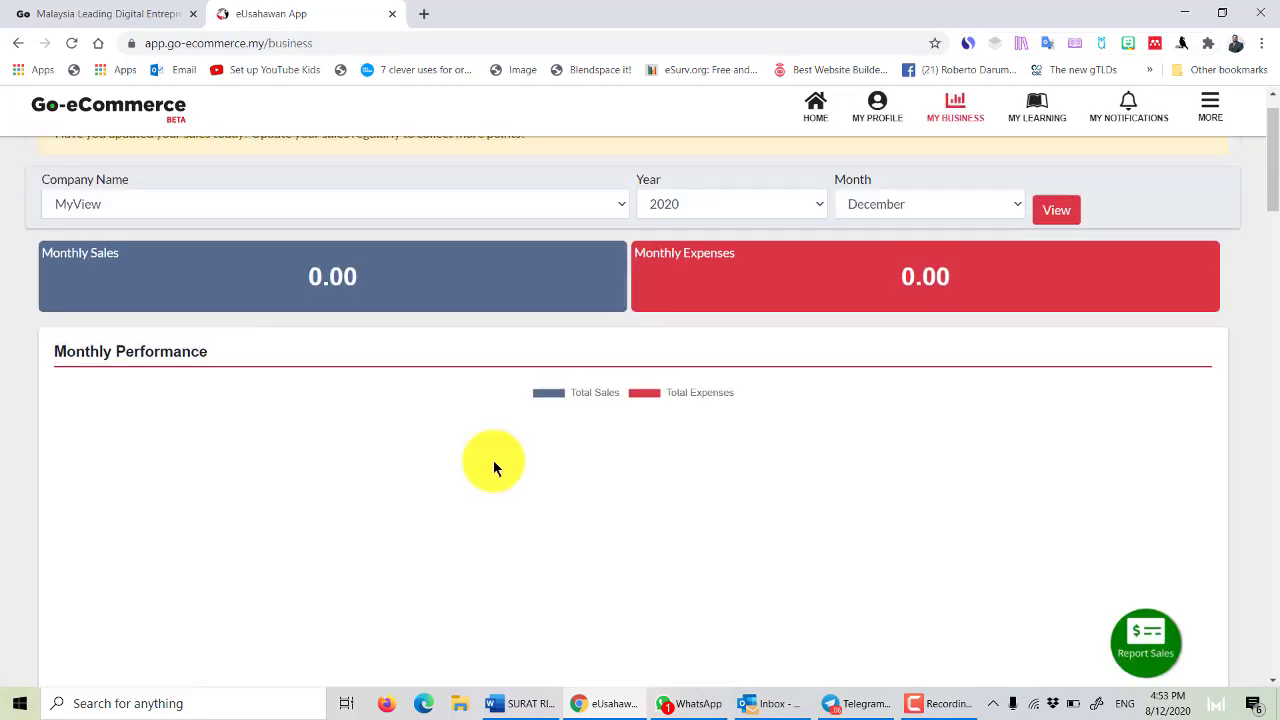
pyautogui.hotkey('alt', 'Left')
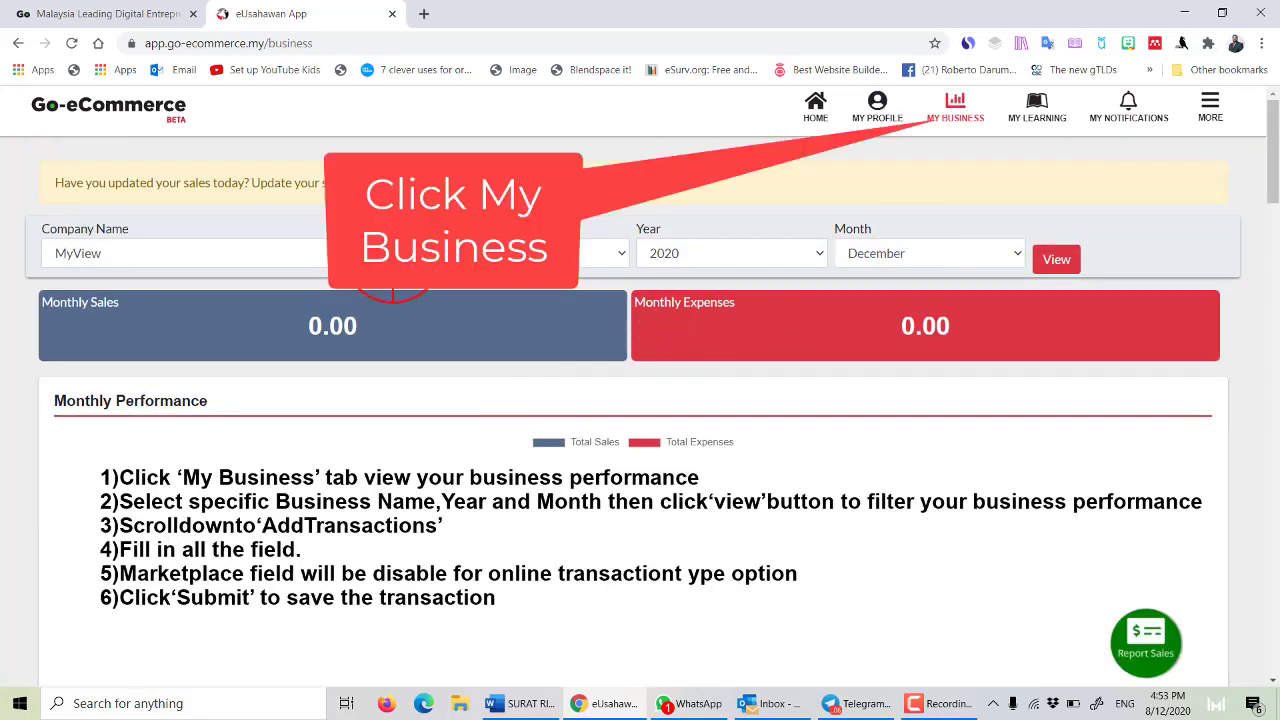
pyautogui.click(332, 325)
pyautogui.click(253, 402)
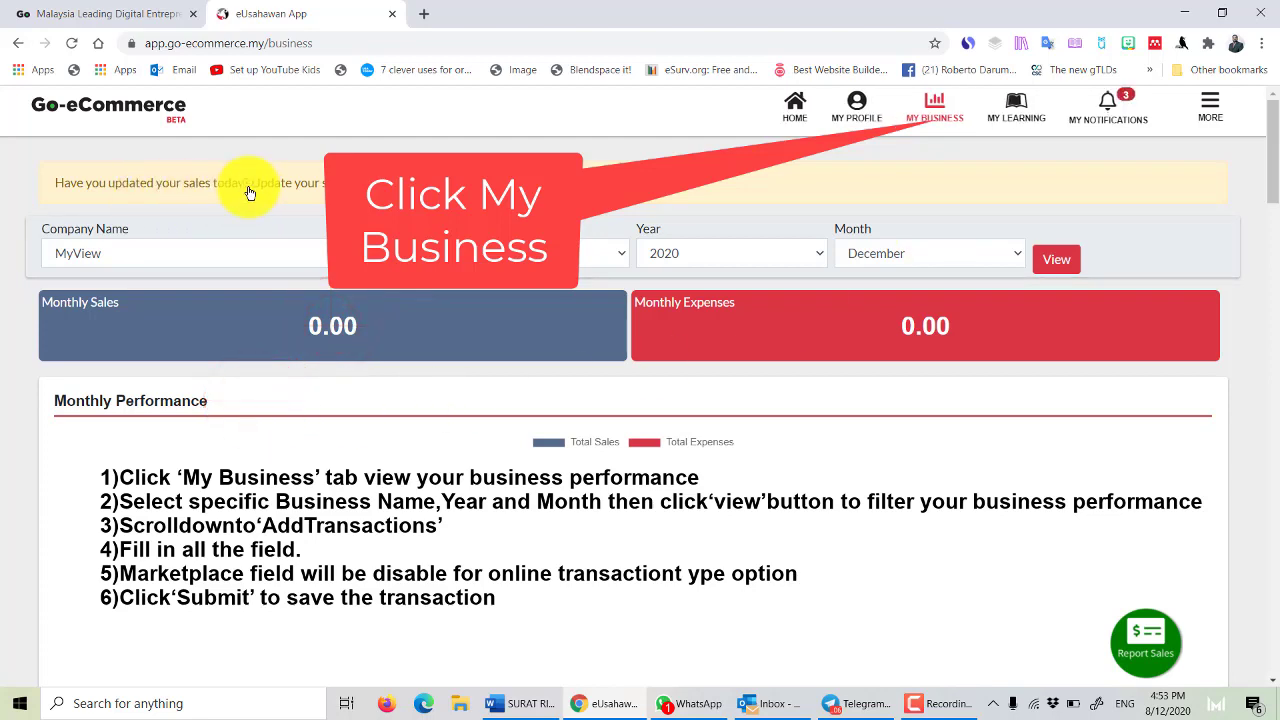
pyautogui.scroll(-5, 246, 186)
pyautogui.click(682, 340)
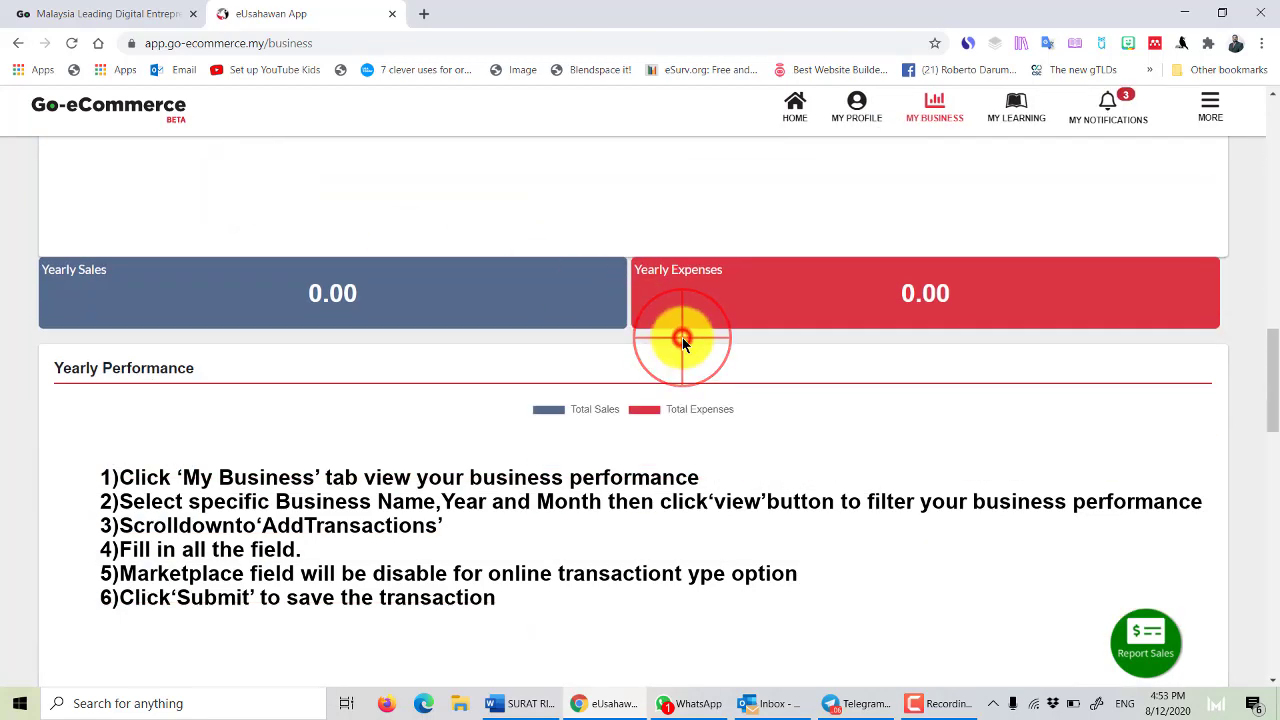
pyautogui.click(1160, 645)
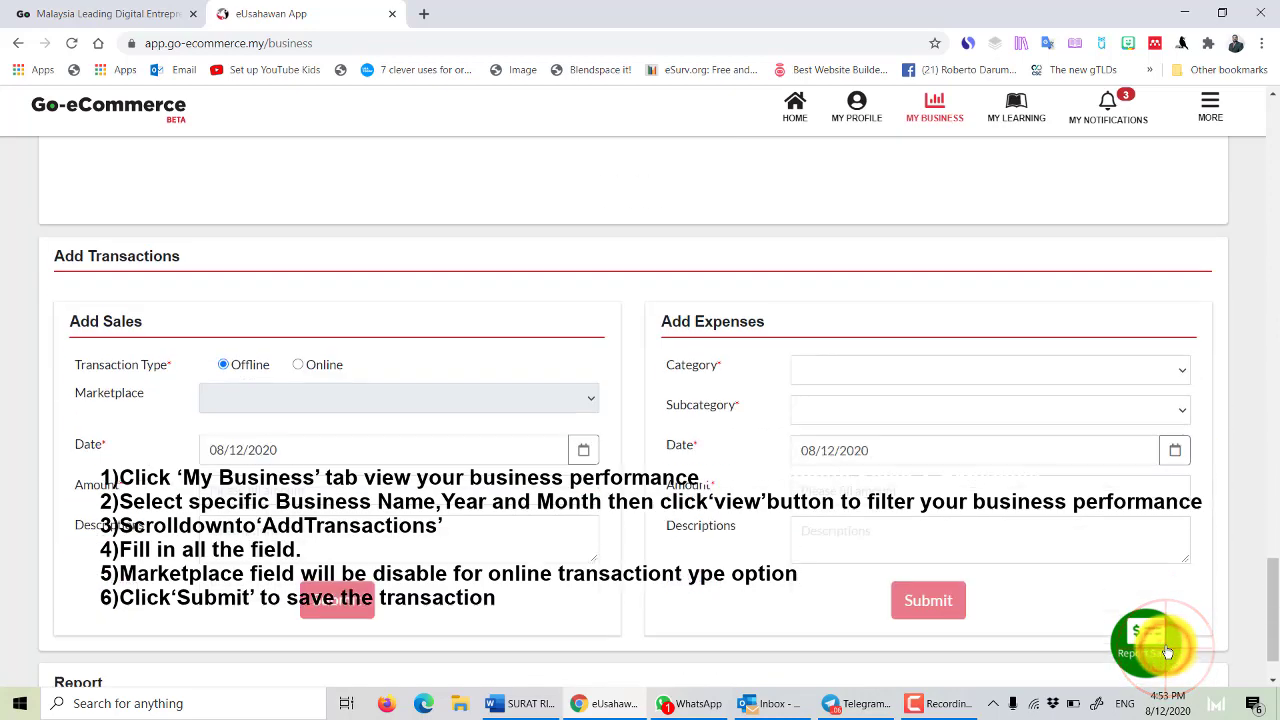
# Record an Online sale of 20 with the marketplace set to None.
pyautogui.click(296, 367)
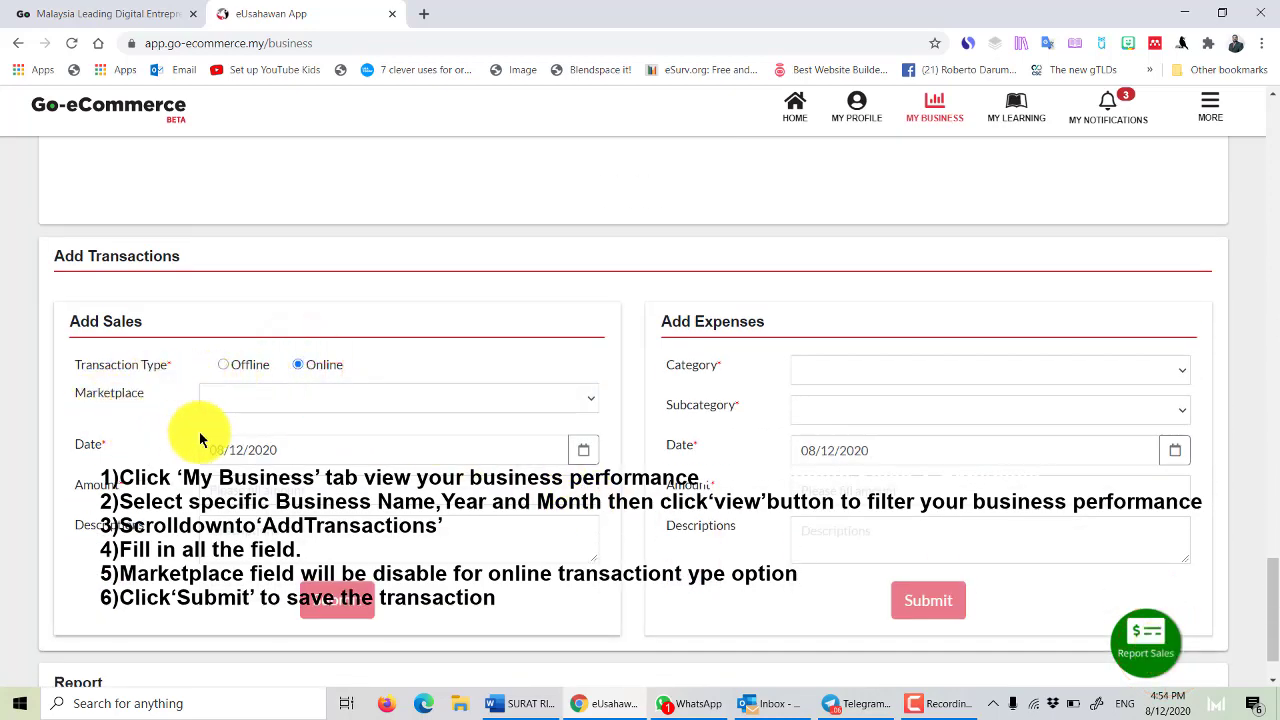
pyautogui.click(395, 390)
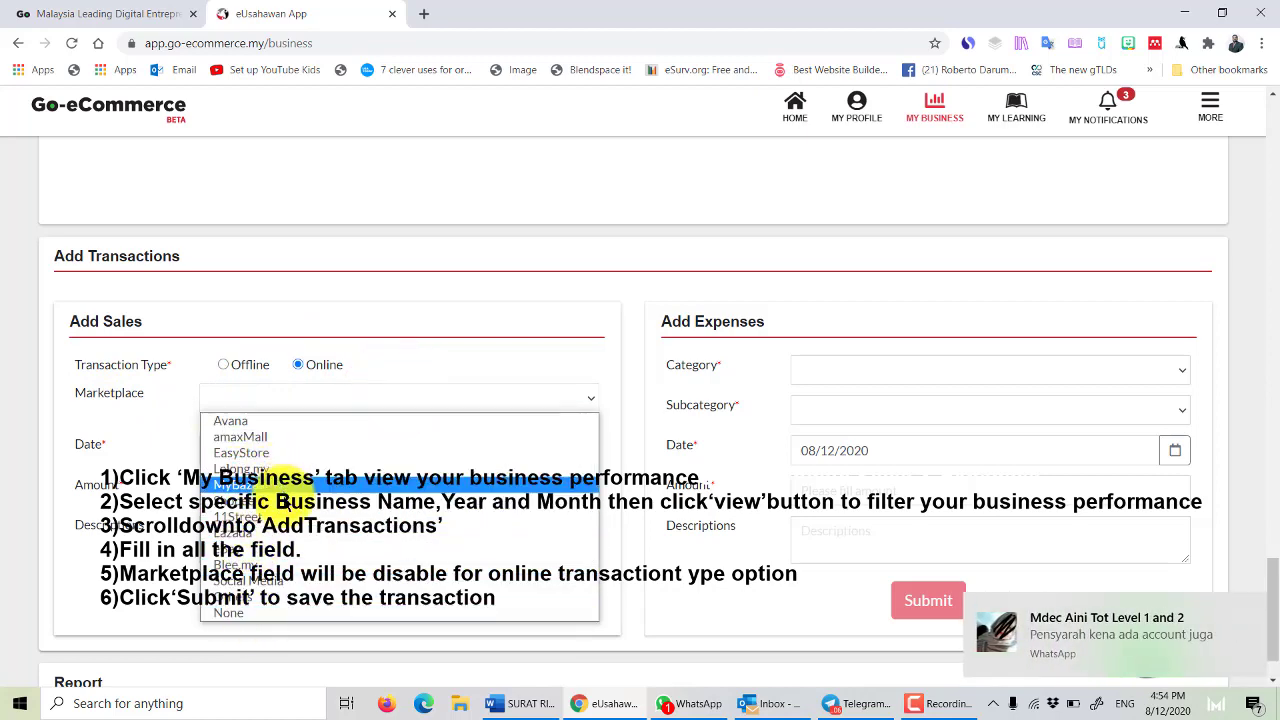
pyautogui.click(250, 612)
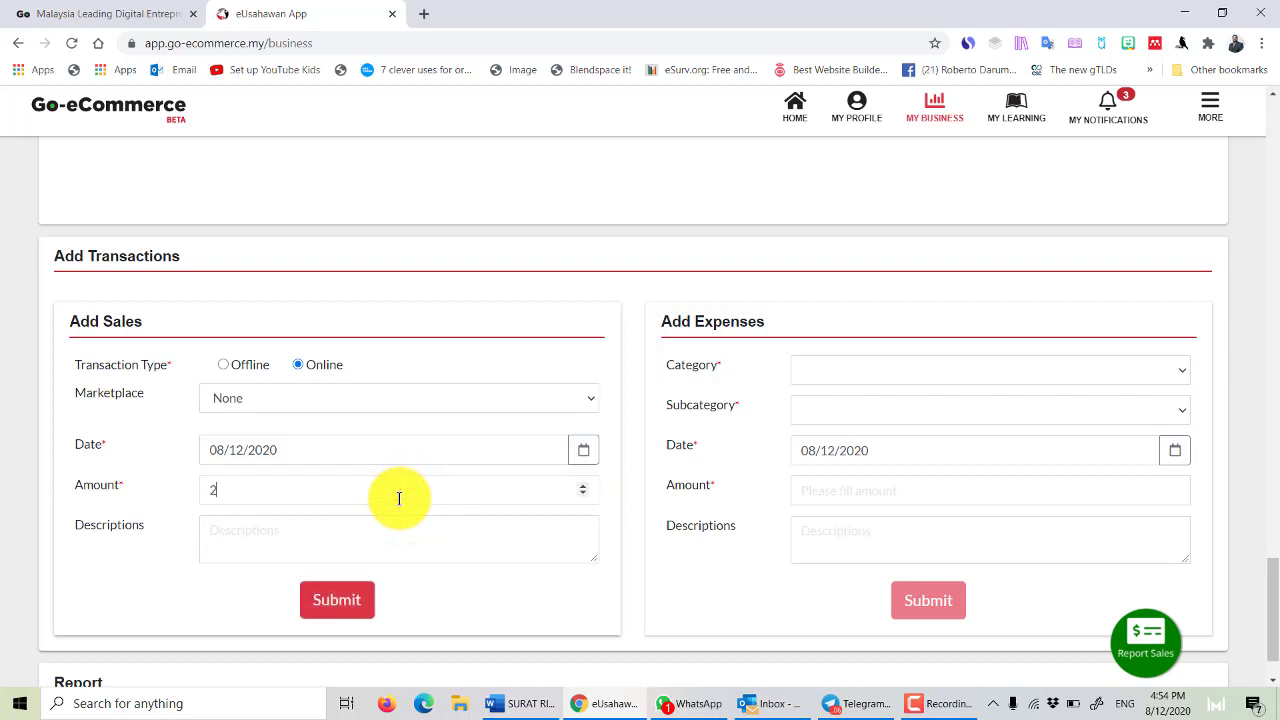
pyautogui.write('0')
pyautogui.click(352, 541)
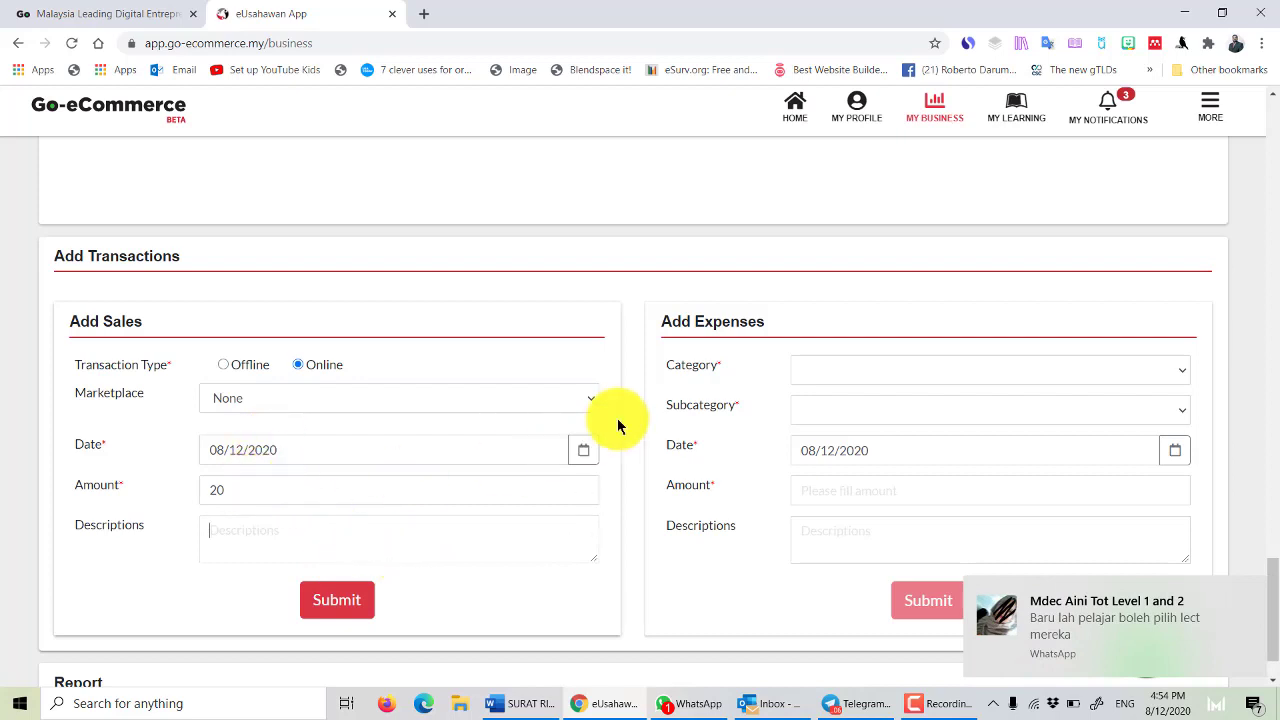
# Add a Goods expense with subcategory Stock for 10 and submit the transactions.
pyautogui.click(833, 372)
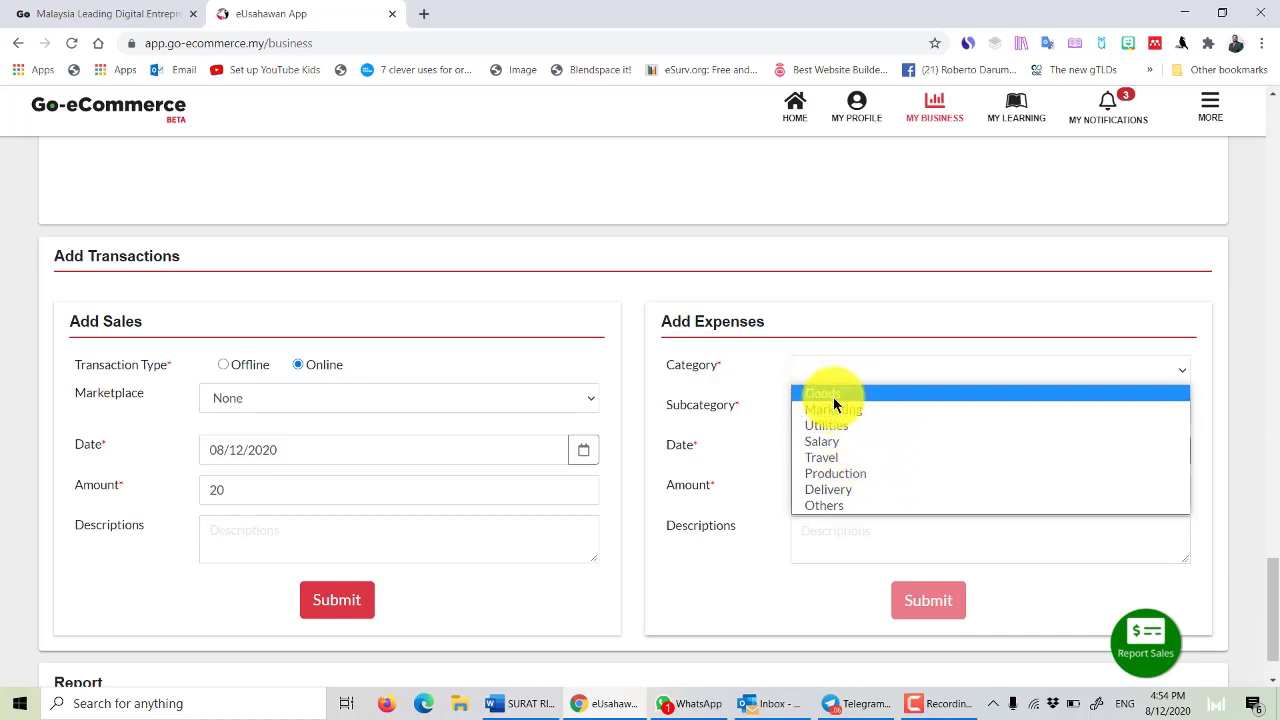
pyautogui.click(833, 396)
pyautogui.click(849, 418)
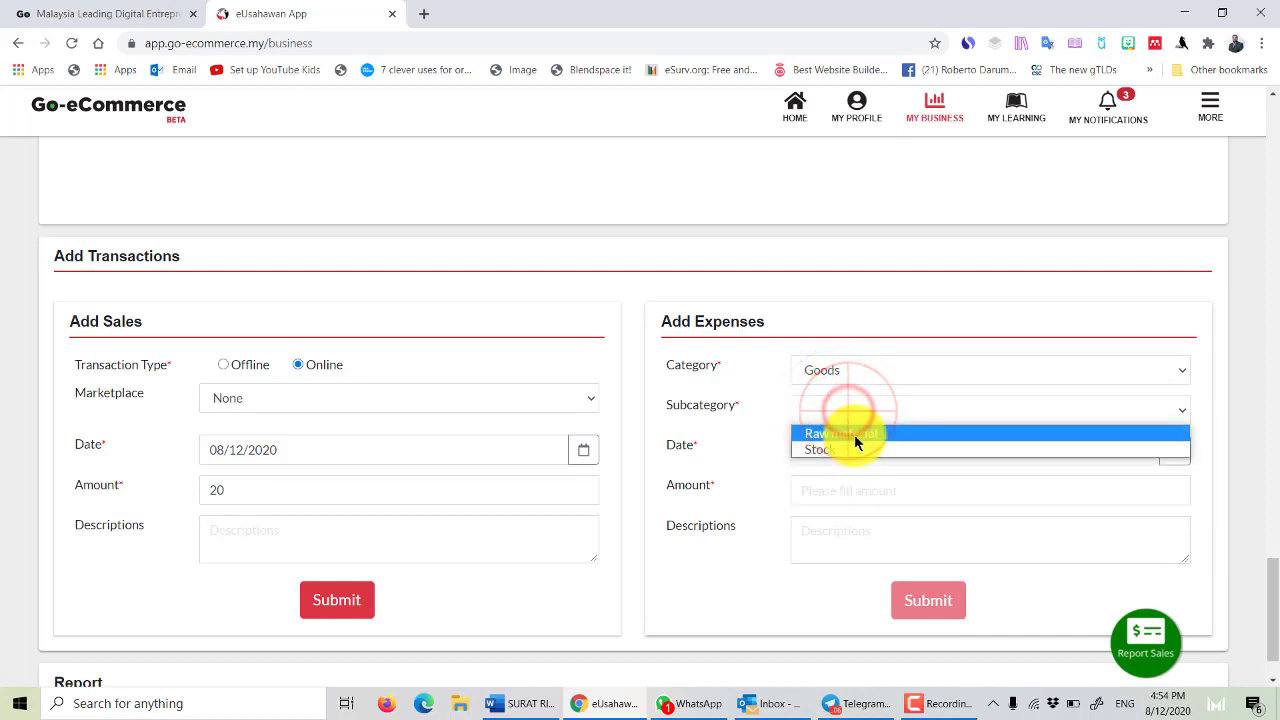
pyautogui.click(849, 453)
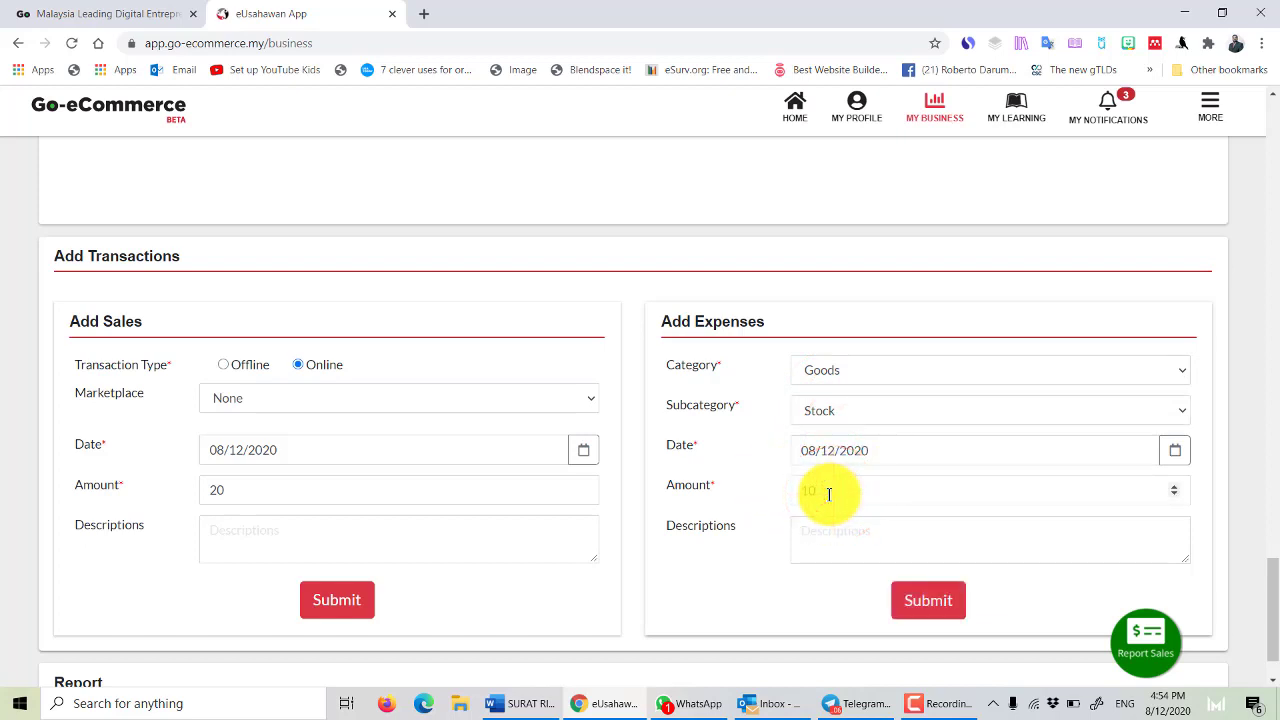
pyautogui.click(834, 527)
pyautogui.click(331, 600)
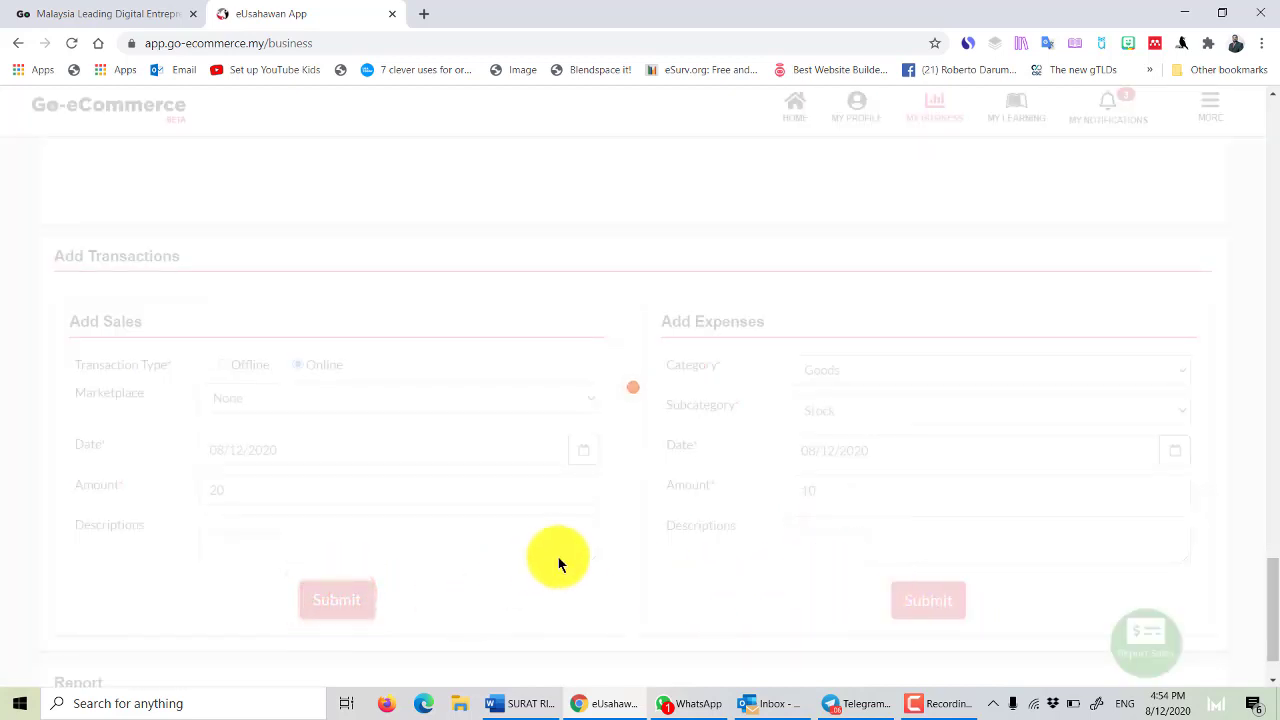
# Verify RM20.00 monthly sales, 0.00 expenses and RM20.00 total profit, then go to My Learning.
pyautogui.click(945, 710)
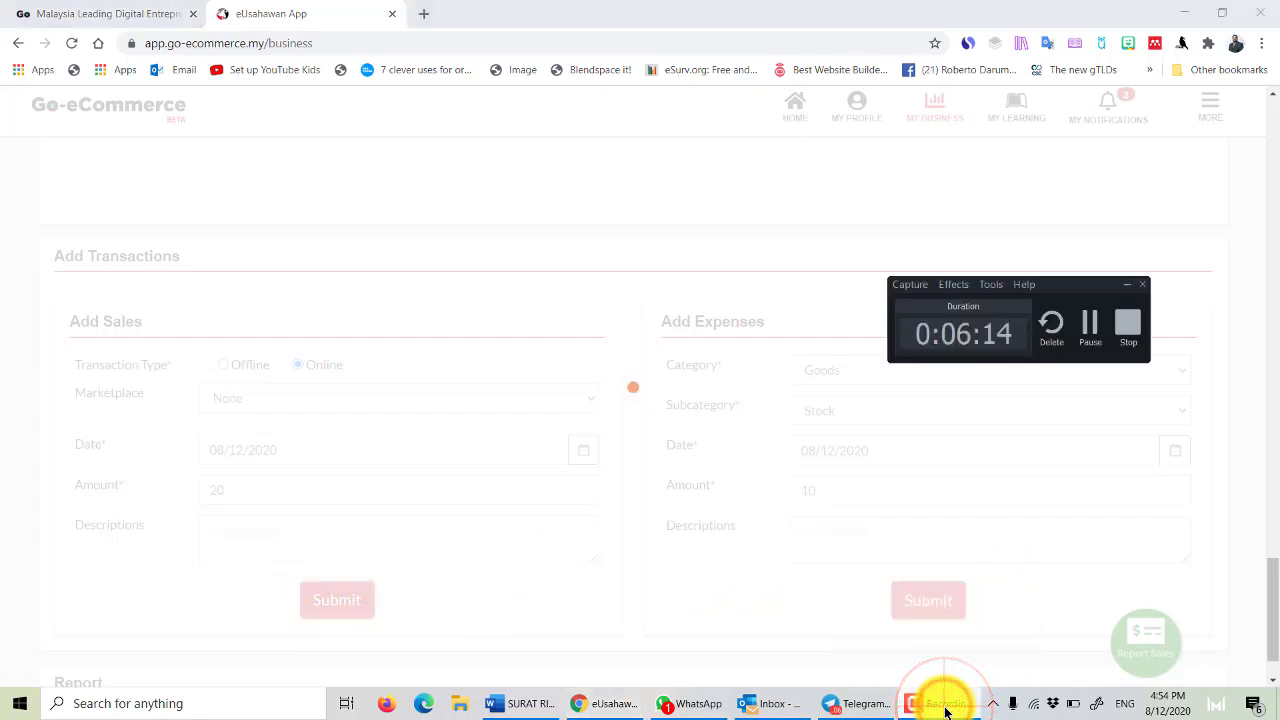
pyautogui.click(945, 706)
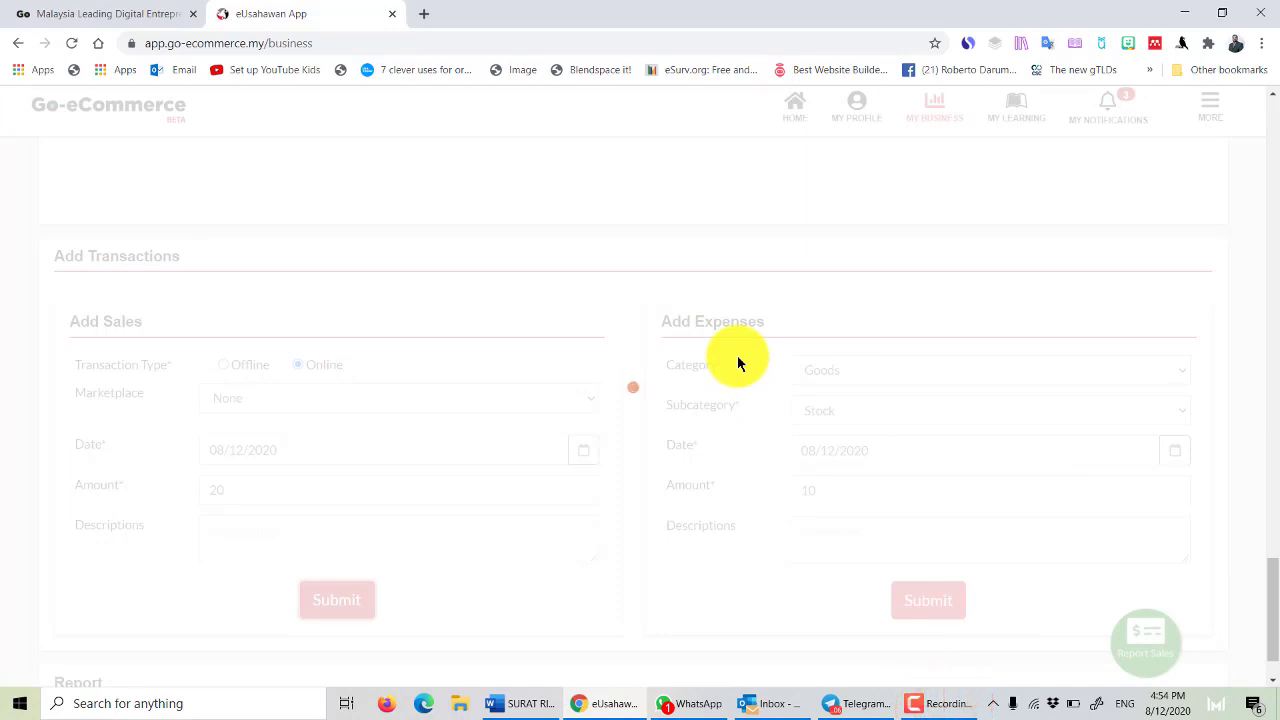
pyautogui.click(929, 703)
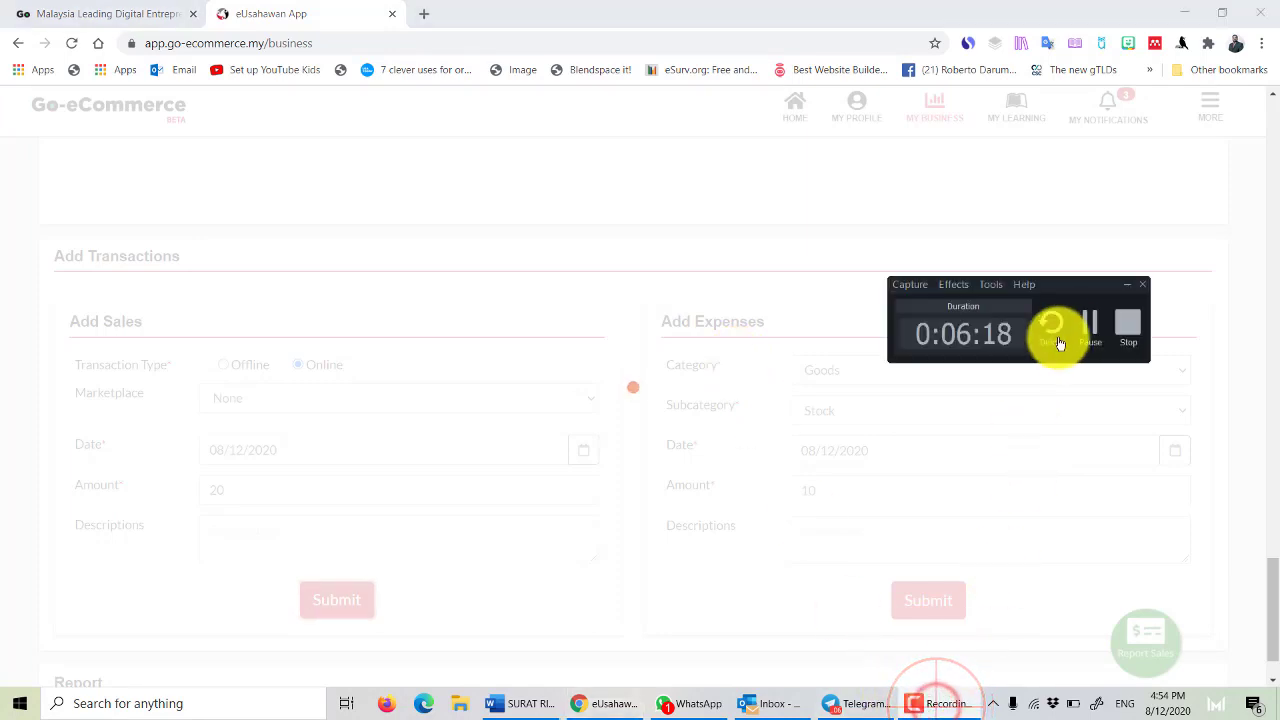
pyautogui.click(1092, 332)
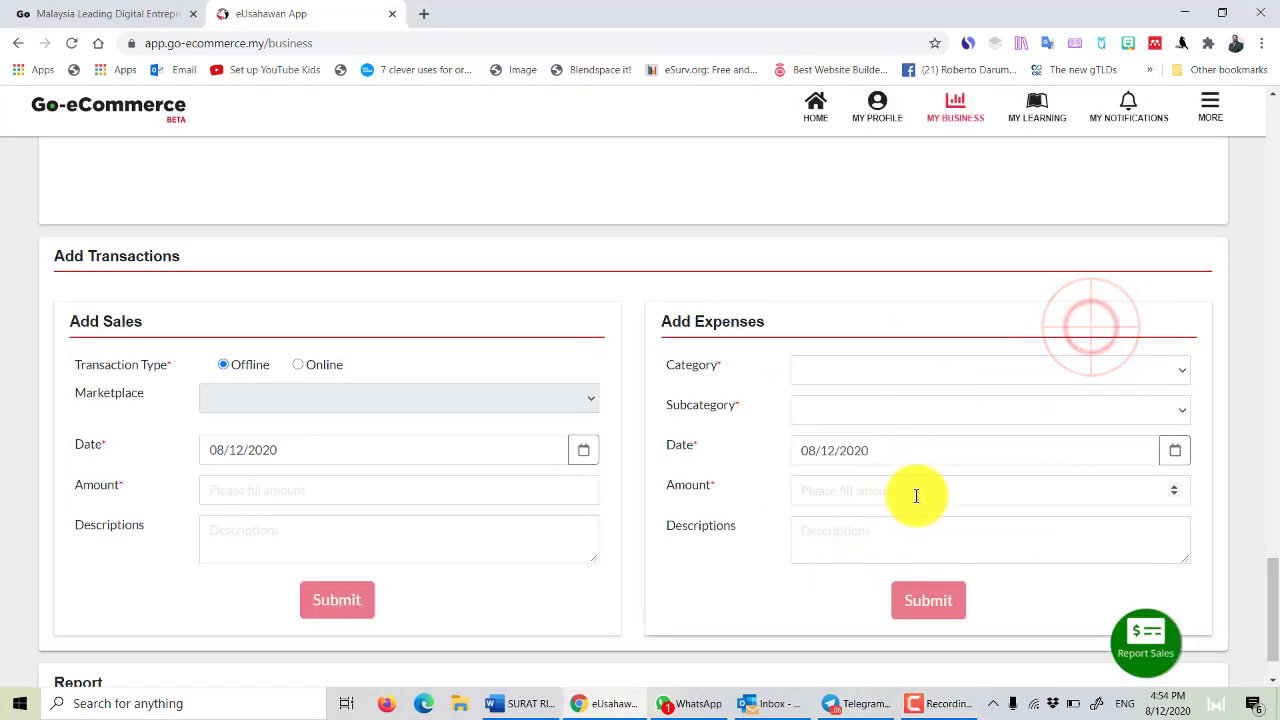
pyautogui.scroll(5, 916, 494)
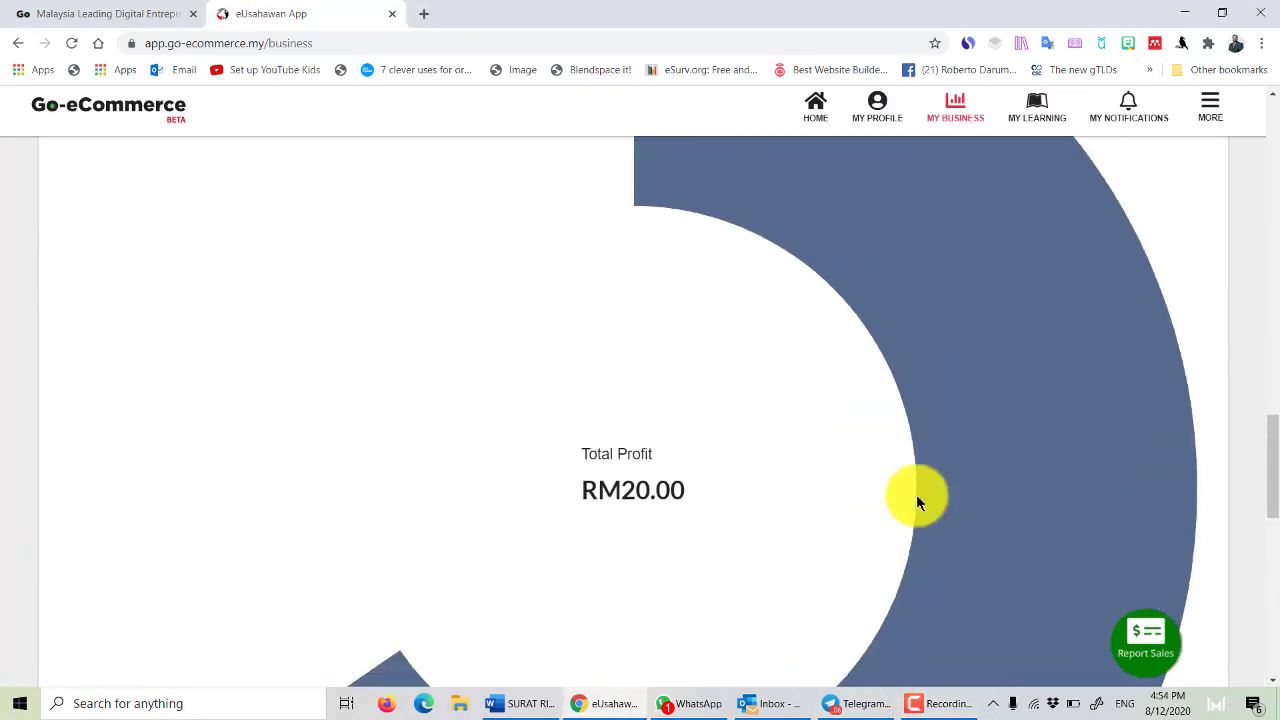
pyautogui.scroll(15, 916, 494)
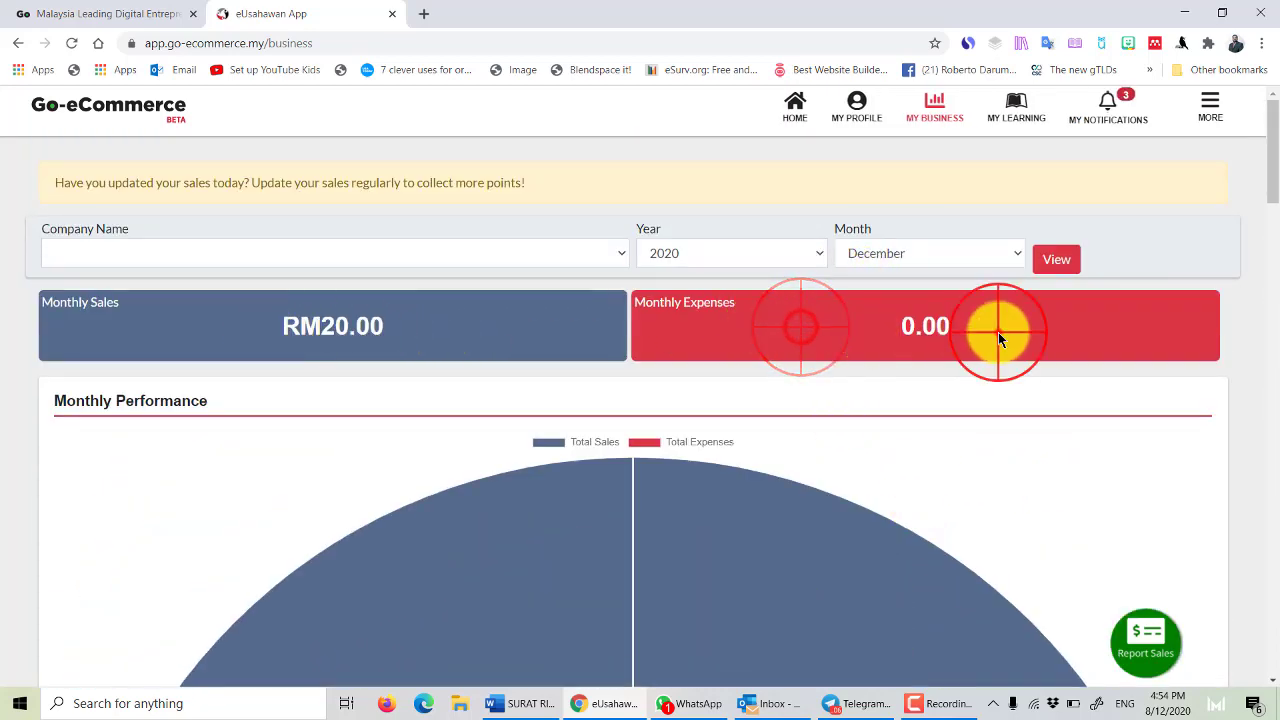
pyautogui.scroll(-5, 934, 405)
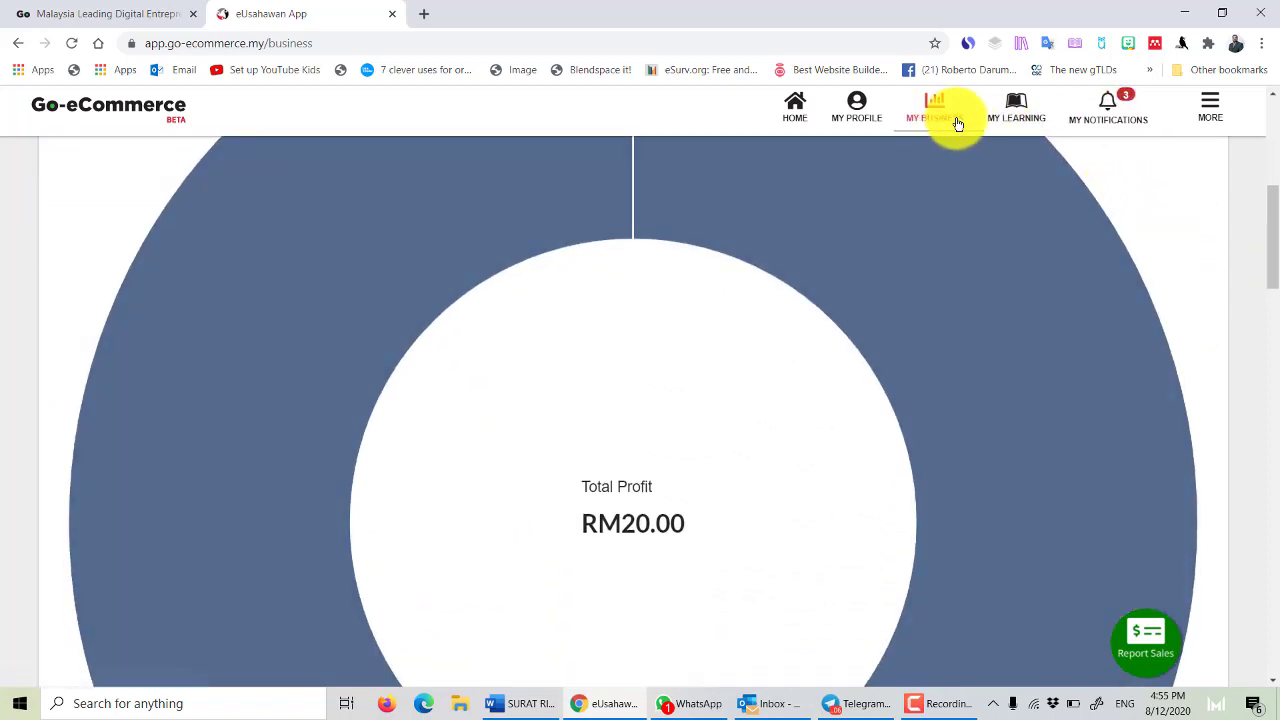
pyautogui.click(1012, 117)
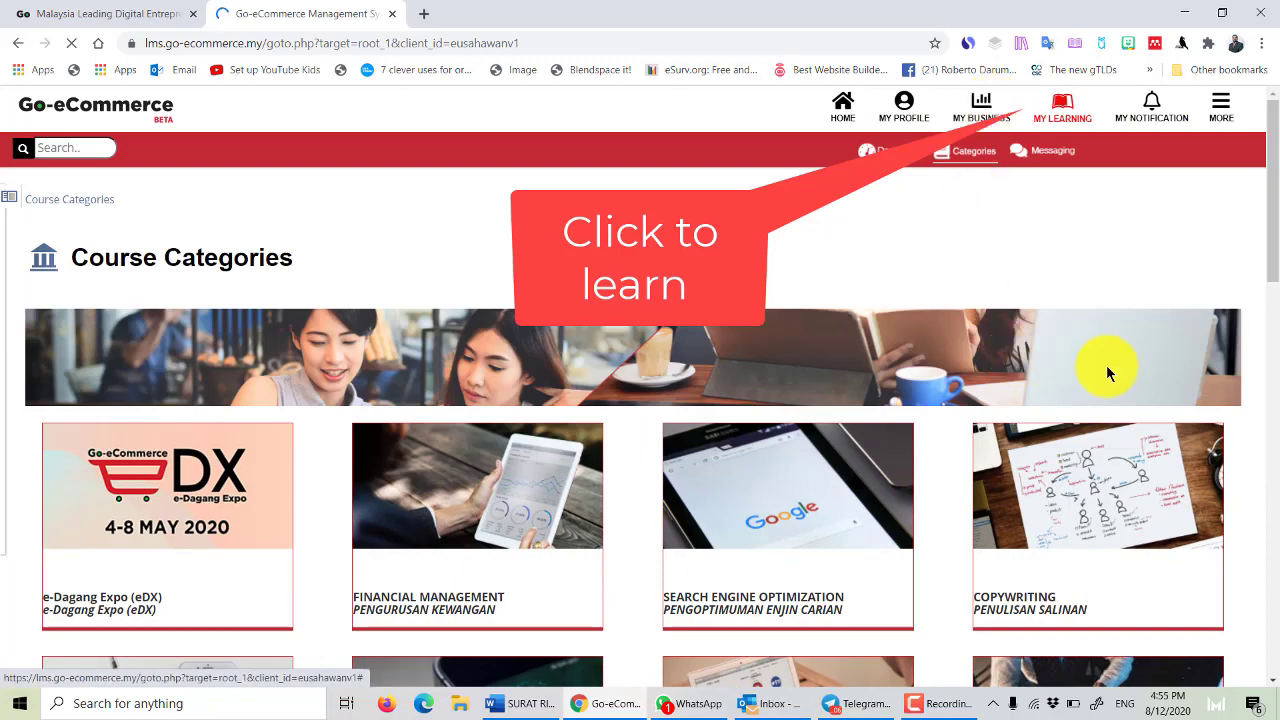
# Browse the Course Categories cards and open Search Engine Optimization.
pyautogui.scroll(-2, 1106, 367)
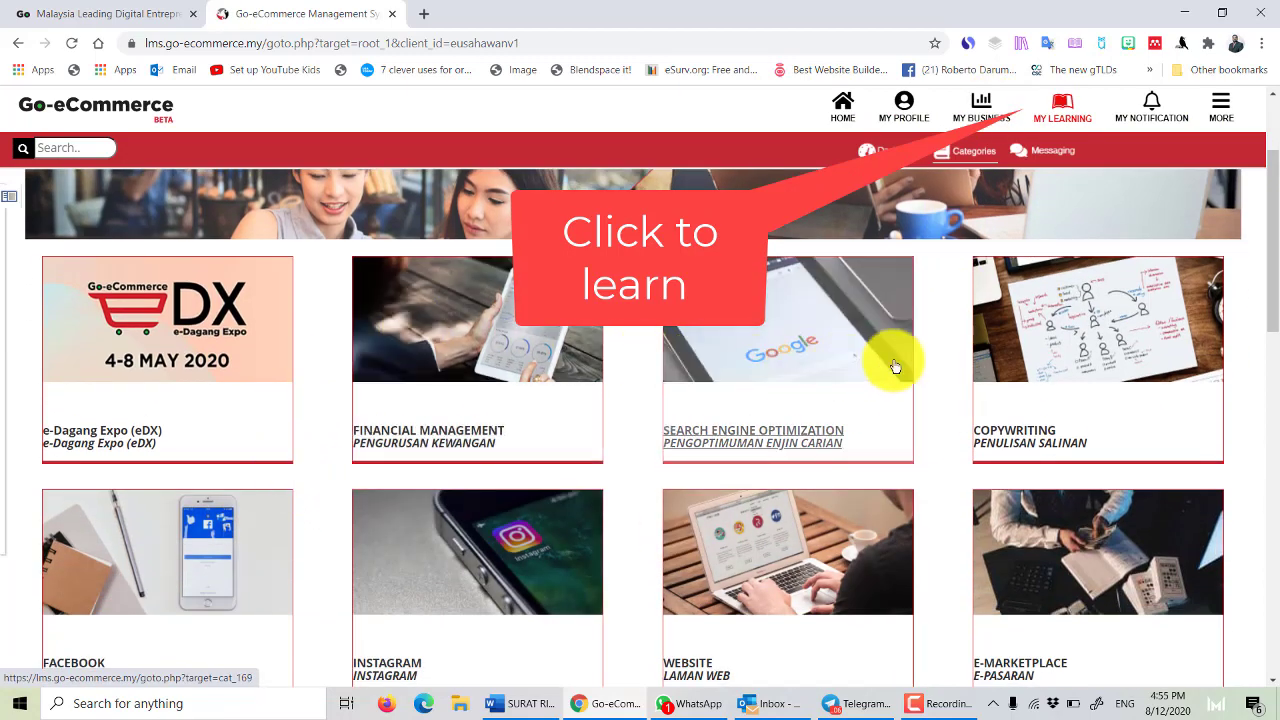
pyautogui.scroll(-4, 829, 457)
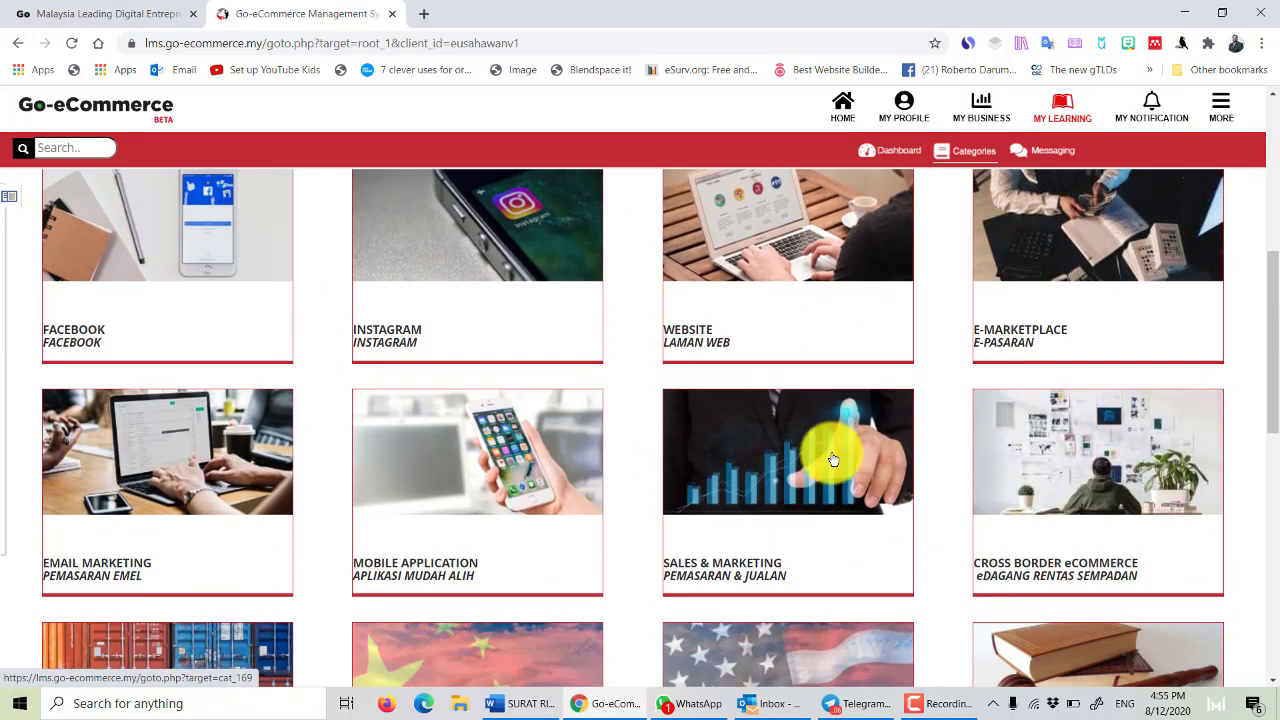
pyautogui.scroll(-8, 830, 455)
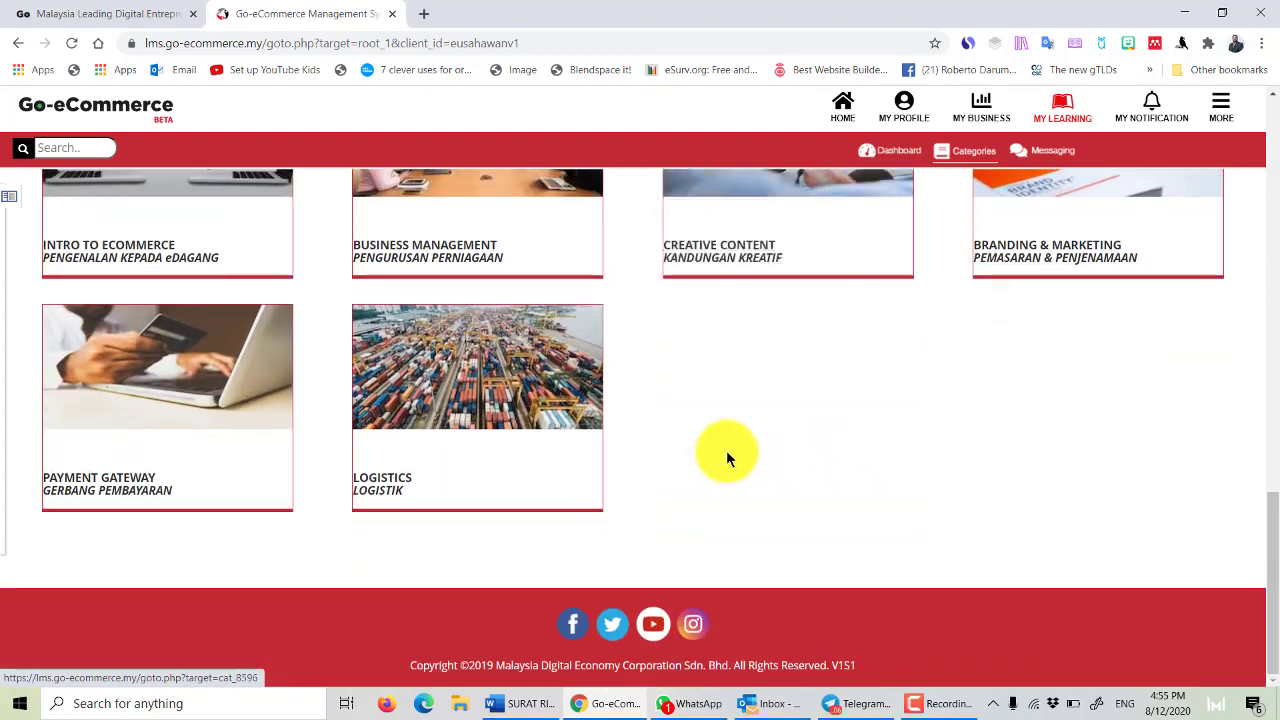
pyautogui.scroll(14, 766, 434)
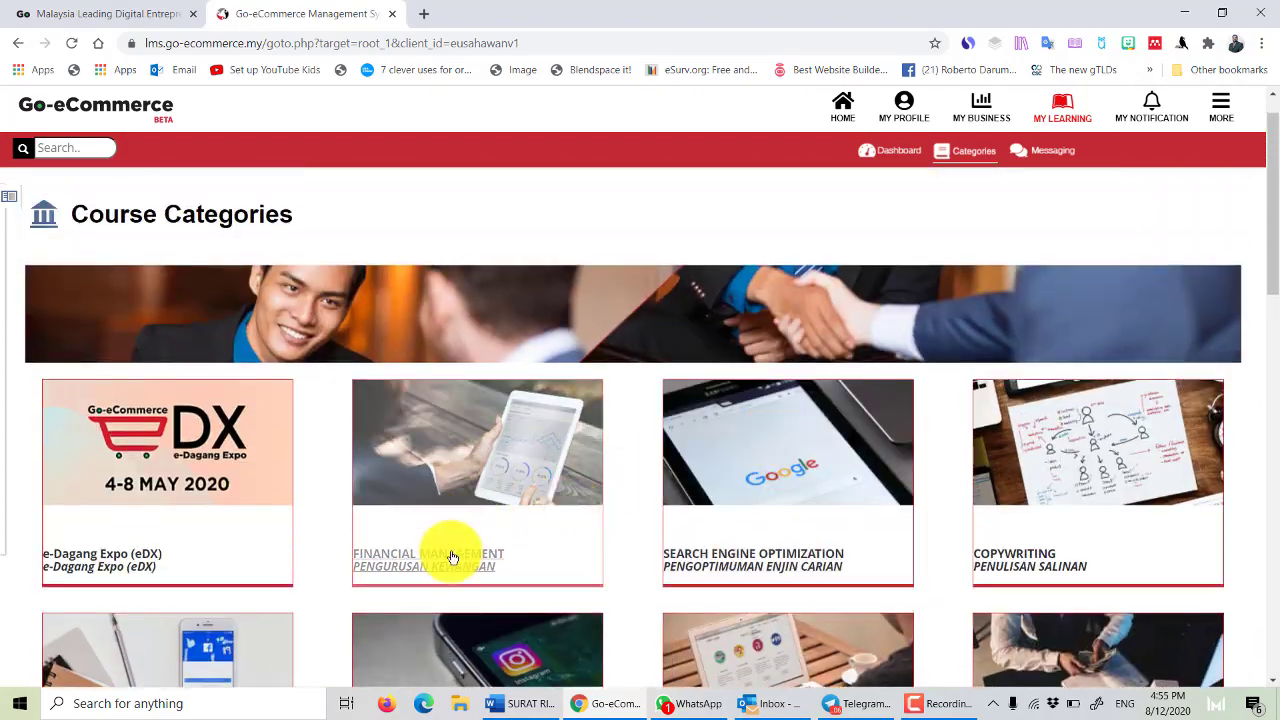
pyautogui.click(727, 555)
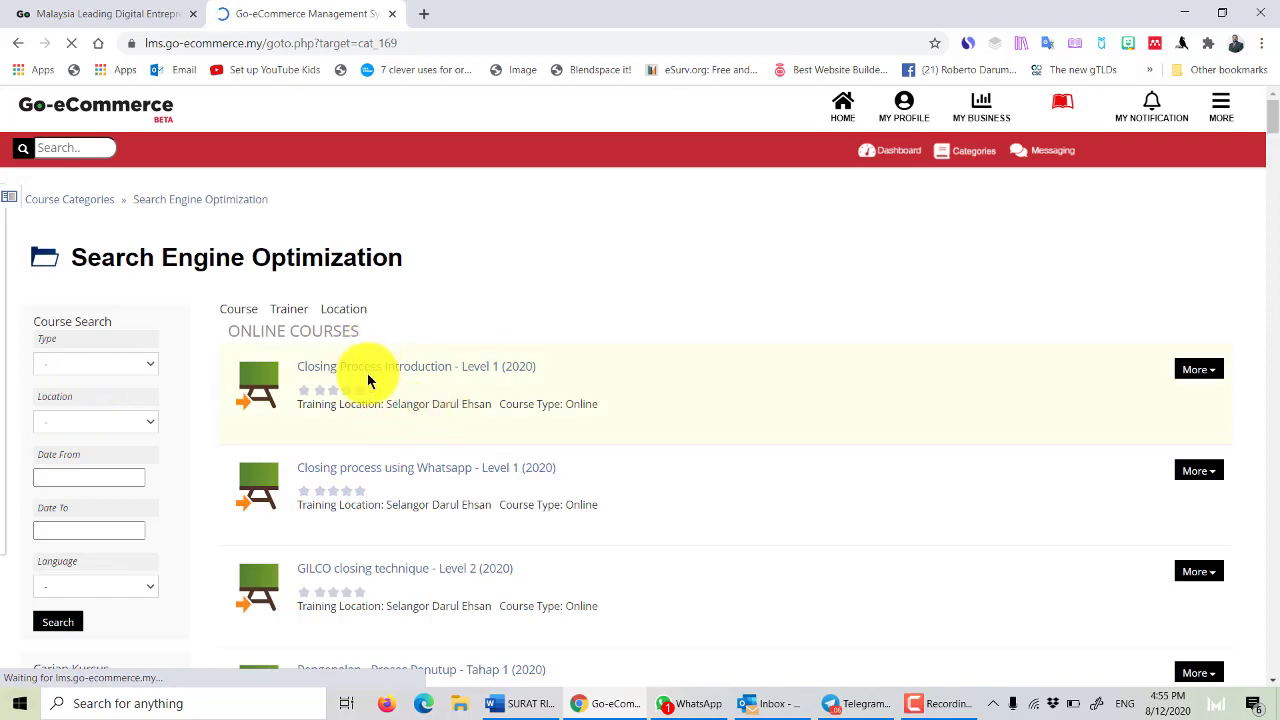
# Open the Fundamentals of SEO - Google AdWords course and tick Acceptance to join it.
pyautogui.scroll(-5, 368, 380)
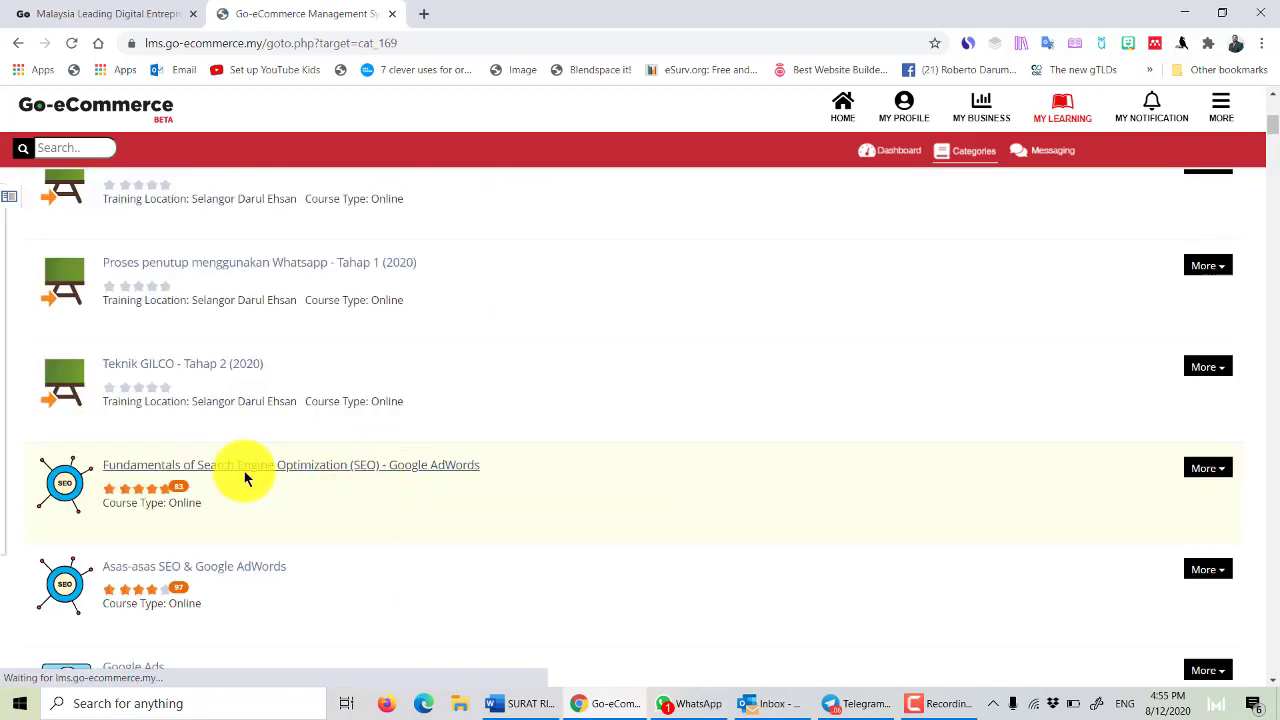
pyautogui.click(243, 471)
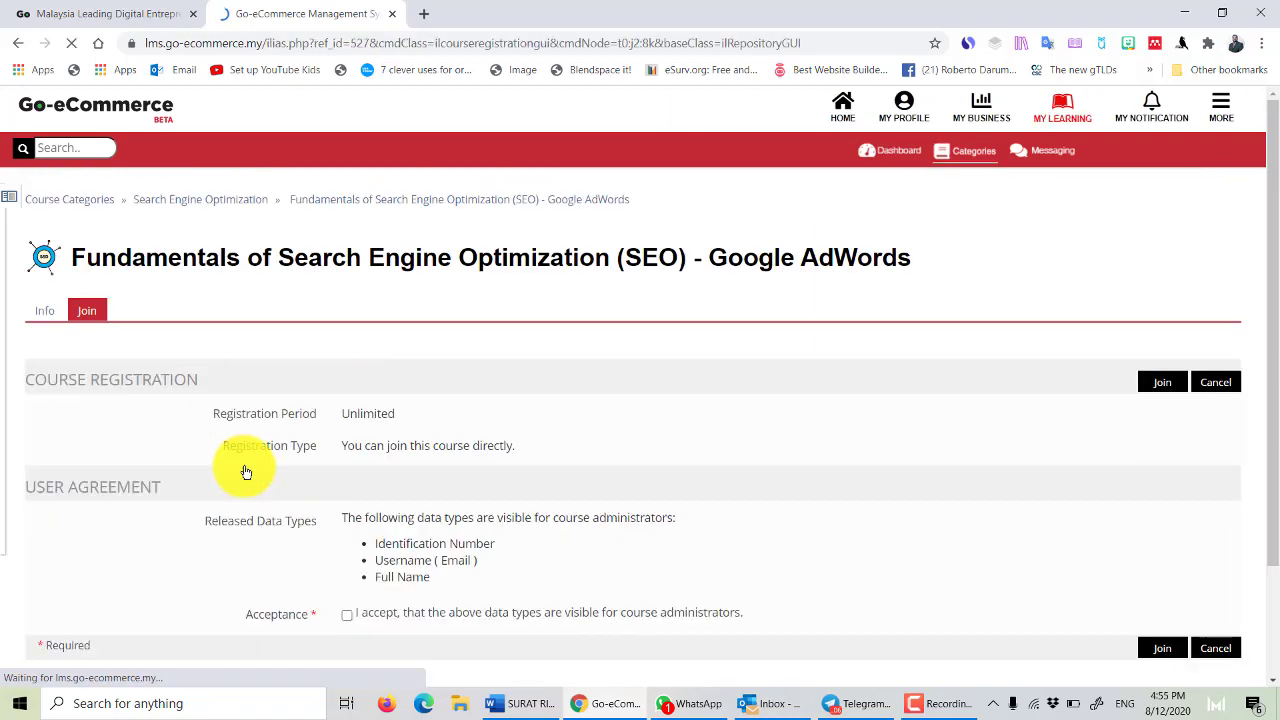
pyautogui.scroll(-3, 563, 443)
pyautogui.click(346, 477)
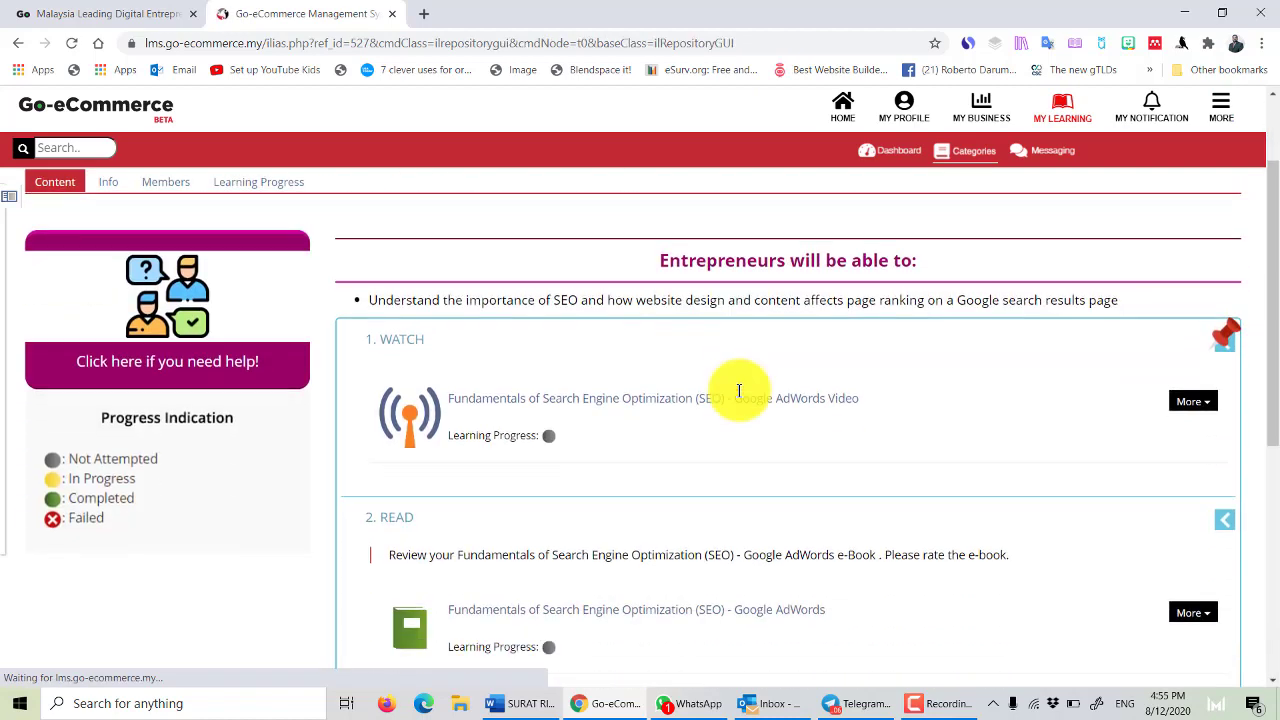
# Open the Google AdWords video lesson under Watch.
pyautogui.scroll(-1, 1249, 266)
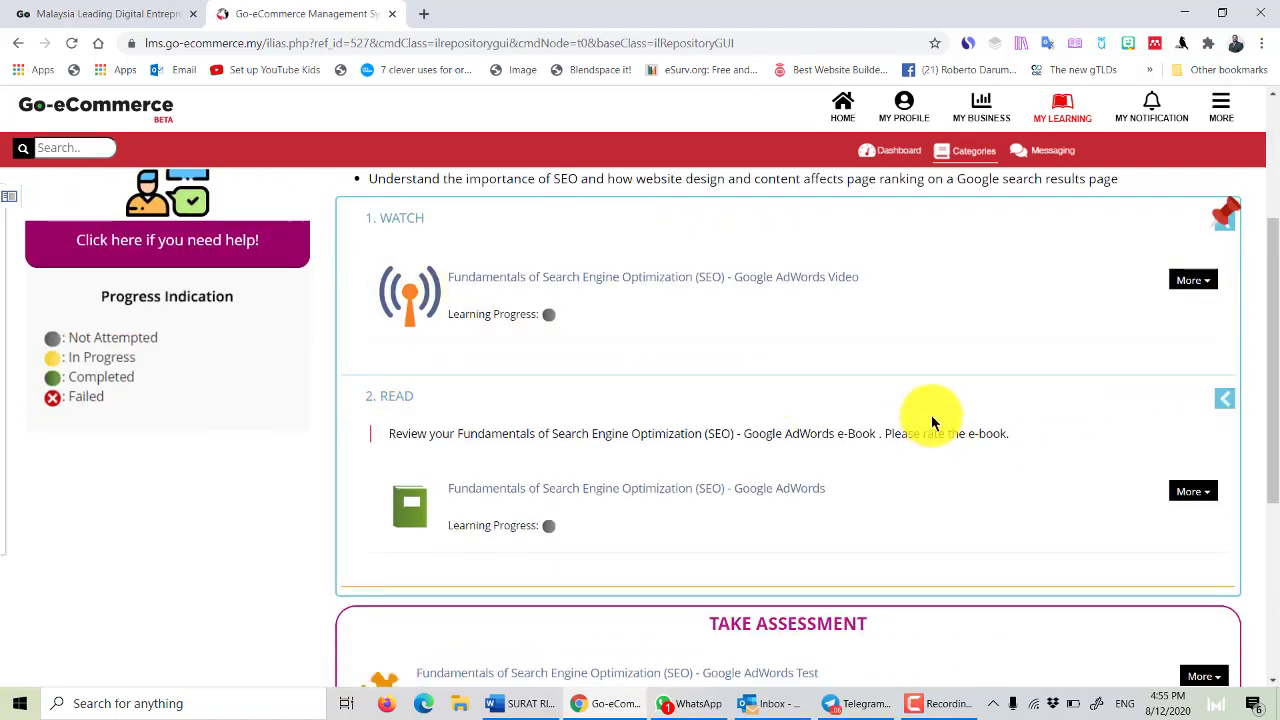
pyautogui.scroll(-3, 932, 405)
pyautogui.scroll(3, 660, 310)
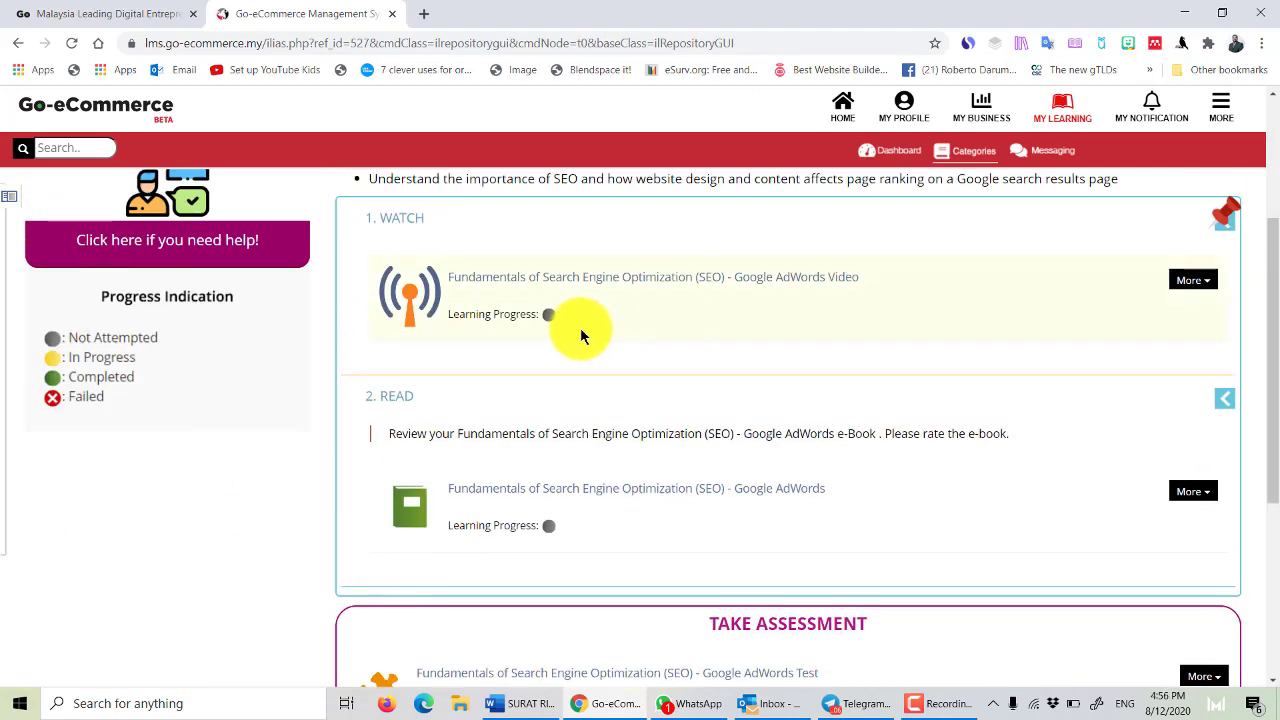
pyautogui.scroll(1, 531, 328)
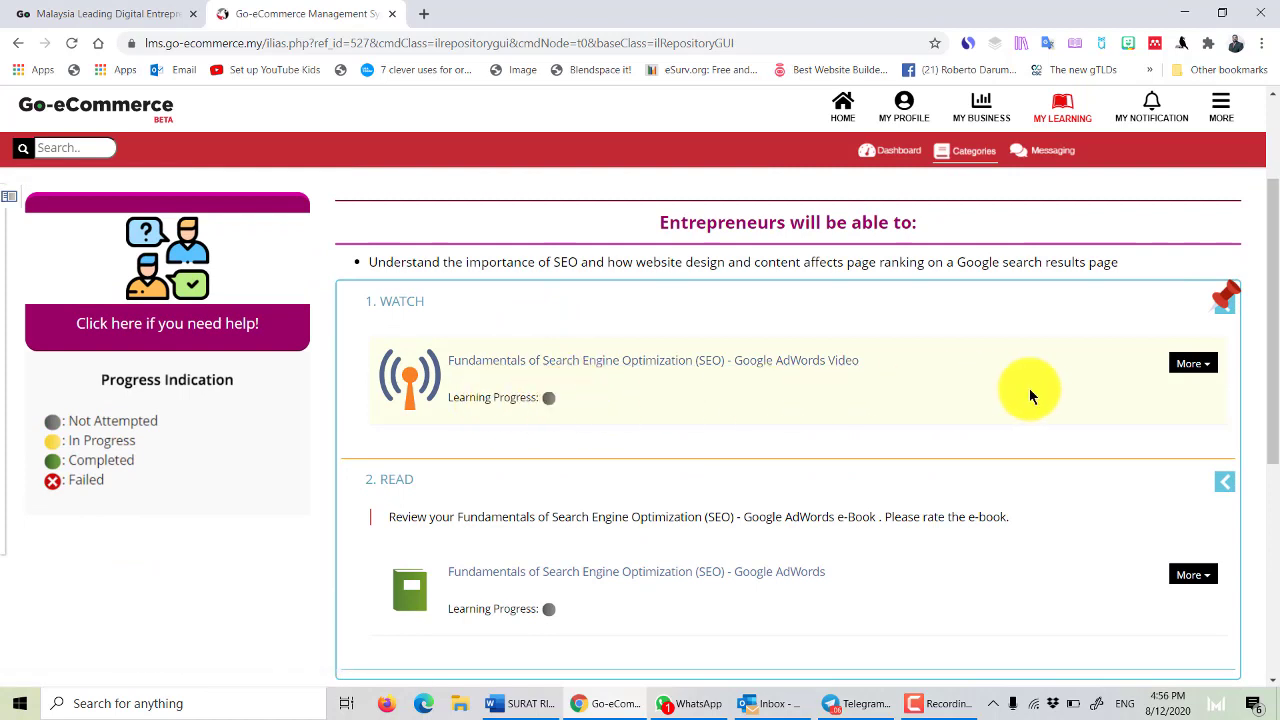
pyautogui.click(1207, 367)
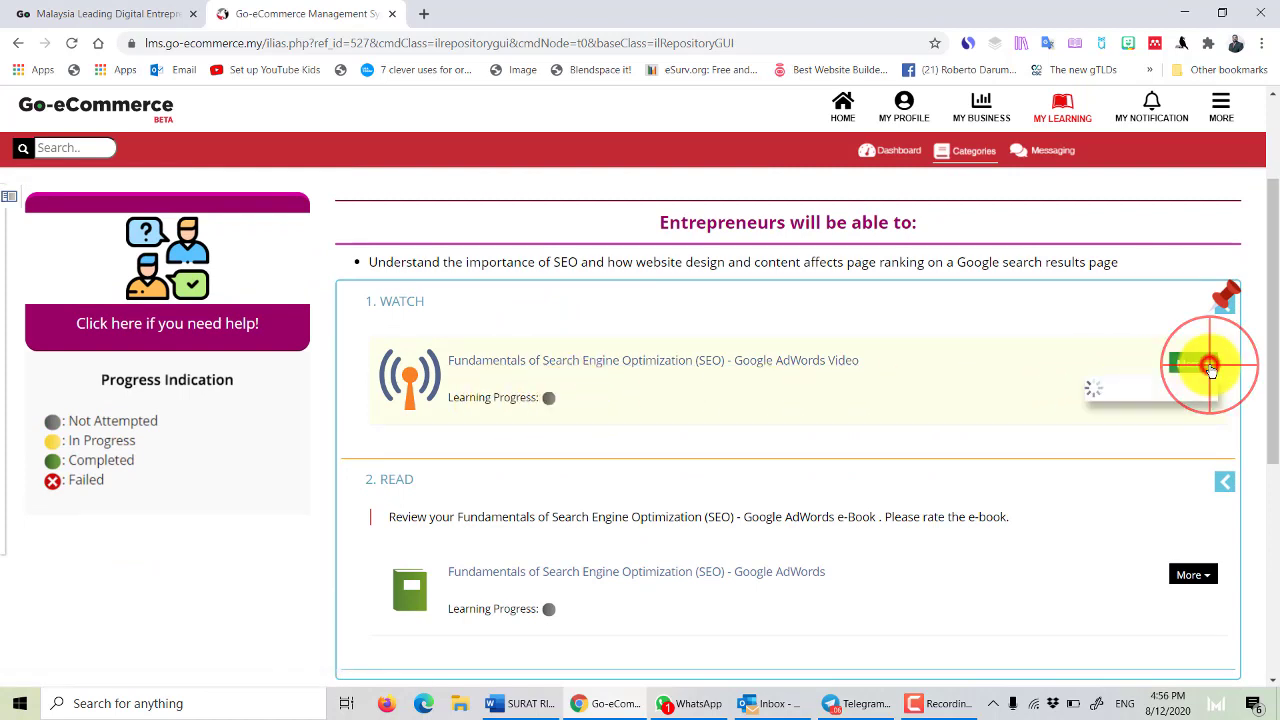
pyautogui.click(653, 366)
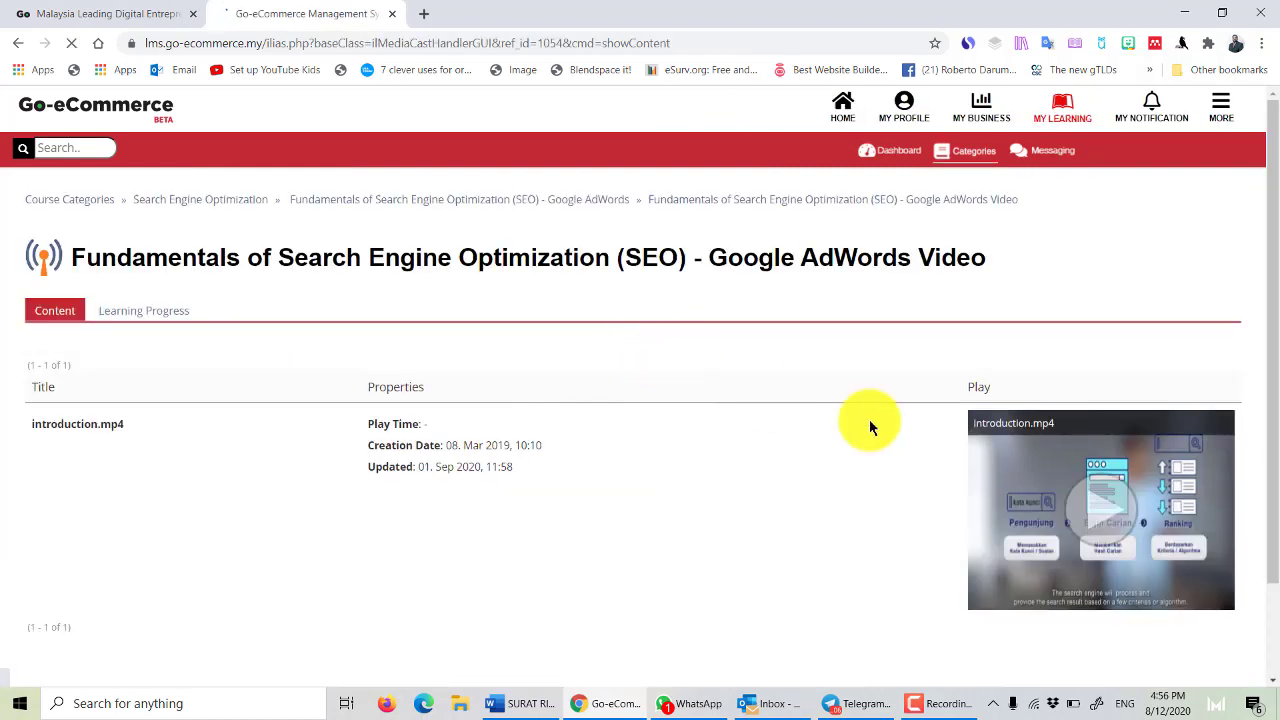
# Play the SEO introduction.mp4 video through to the end so it is marked Completed.
pyautogui.click(1094, 509)
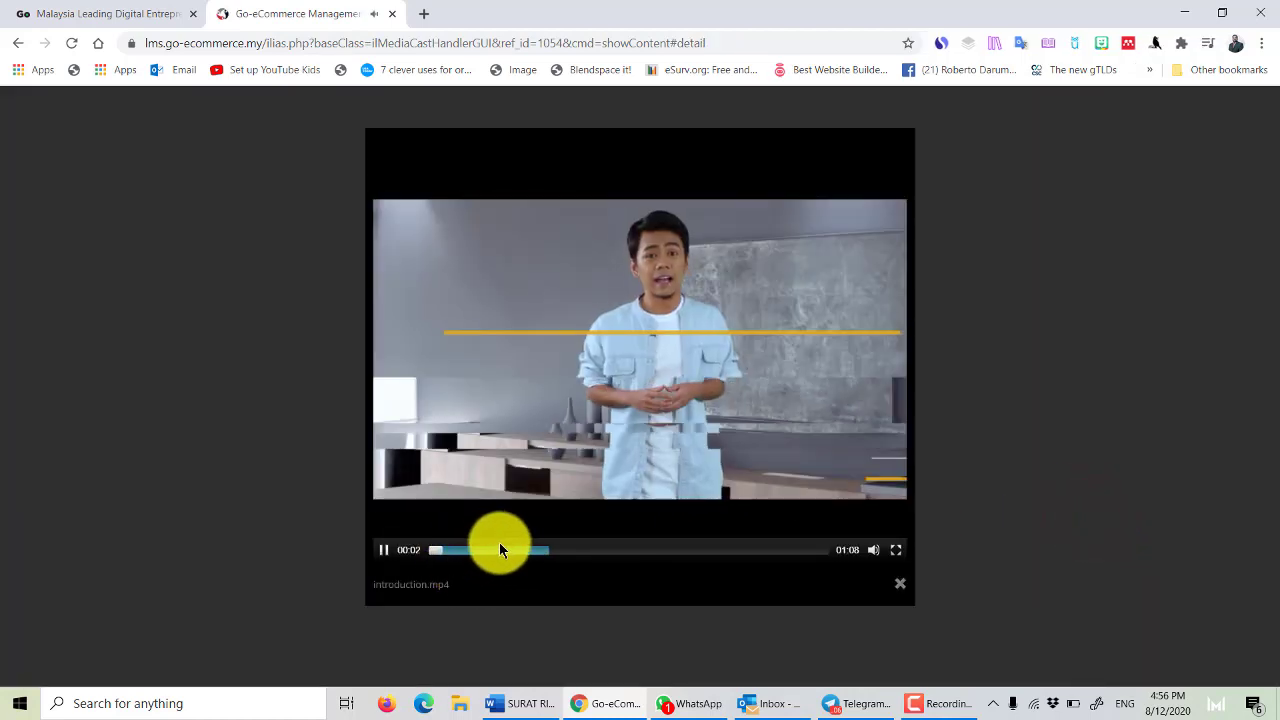
pyautogui.click(524, 549)
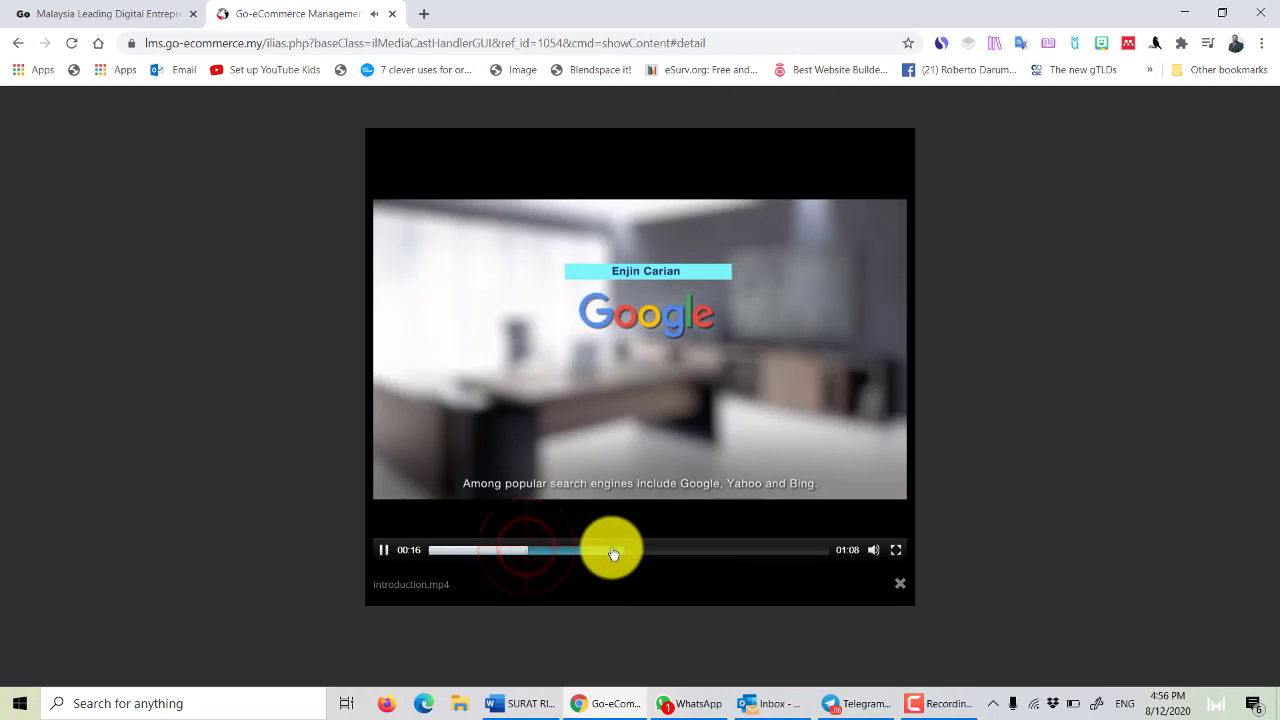
pyautogui.click(620, 549)
pyautogui.click(1043, 371)
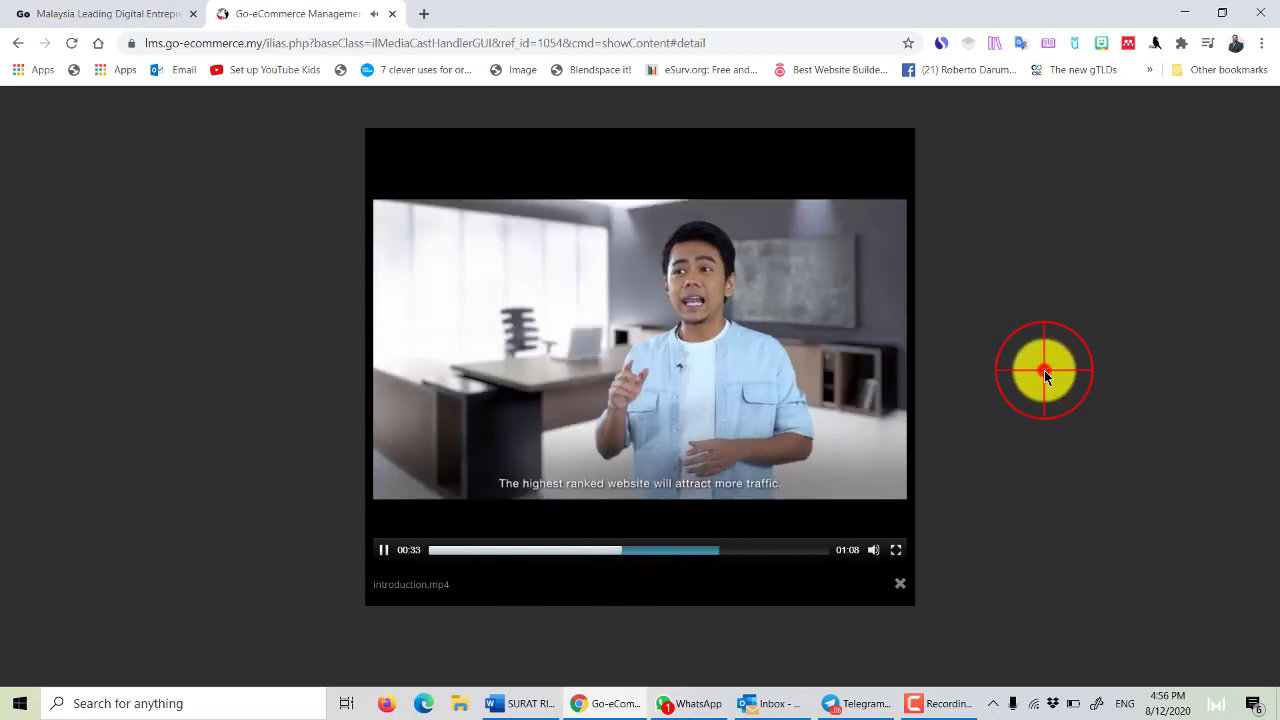
pyautogui.click(20, 44)
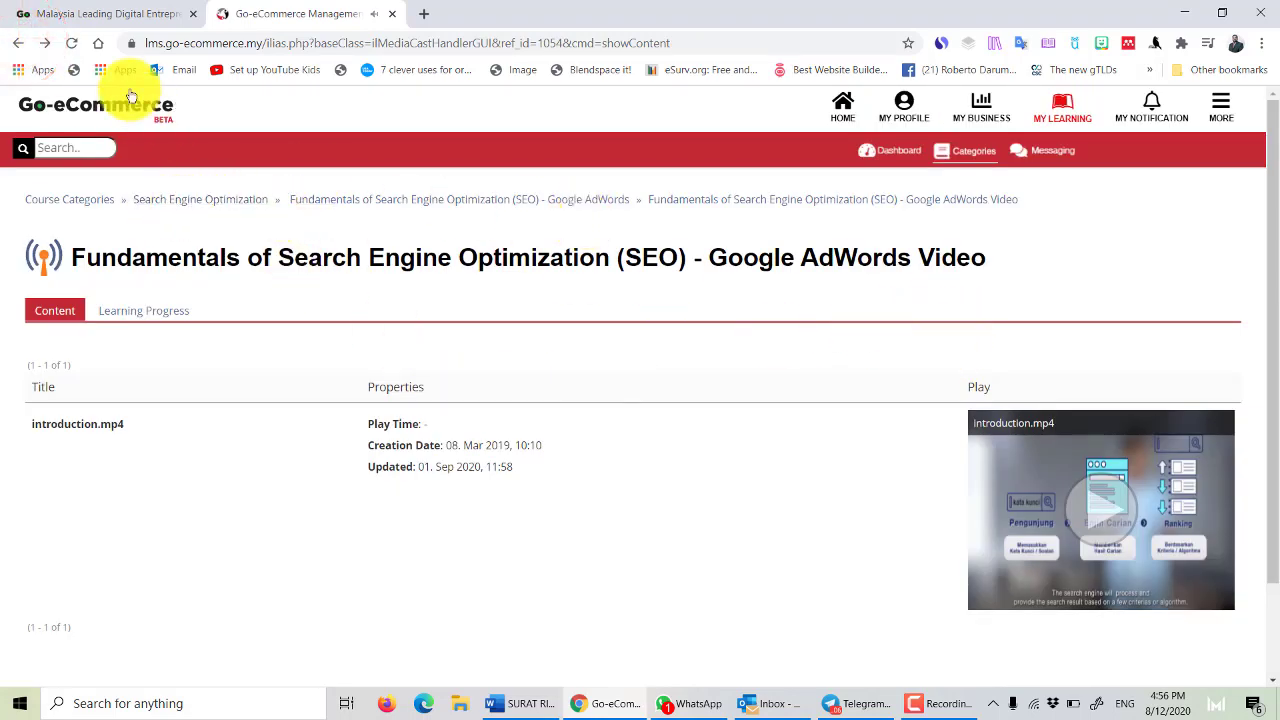
# From the course's lesson list, start the Google AdWords Test under Take Assessment.
pyautogui.click(20, 44)
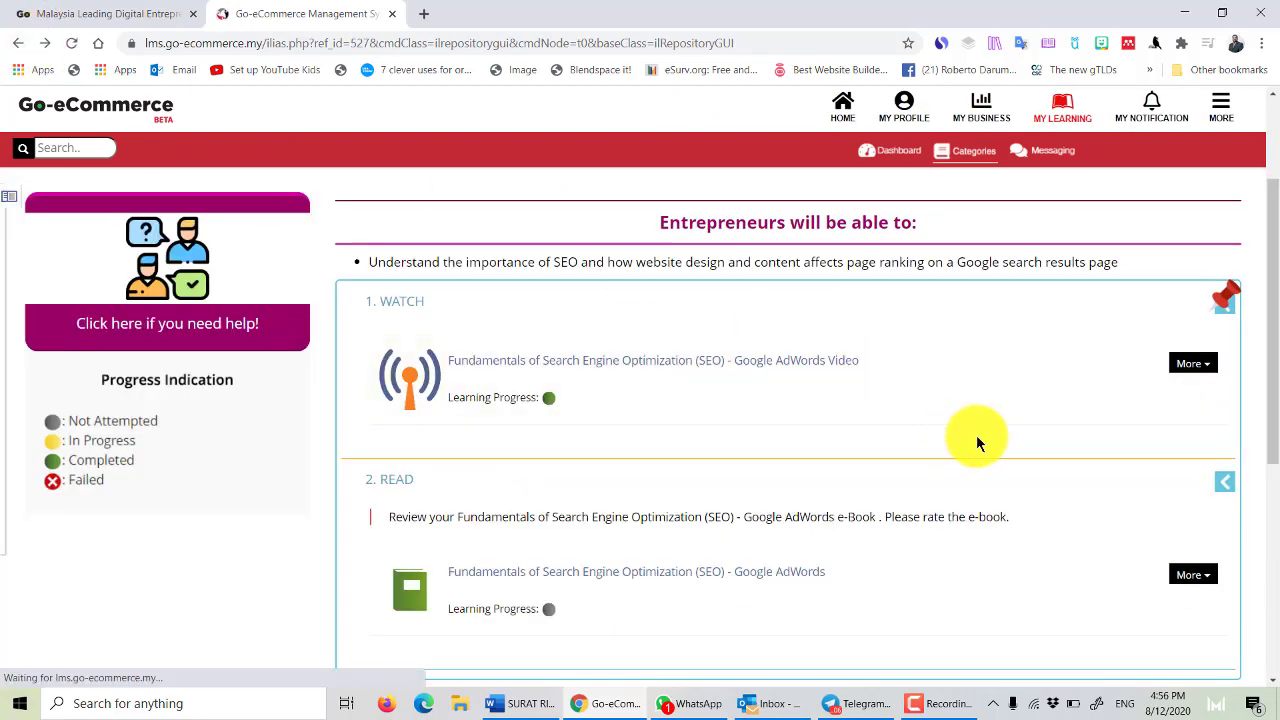
pyautogui.scroll(-1, 978, 437)
pyautogui.scroll(-1, 995, 503)
pyautogui.click(580, 586)
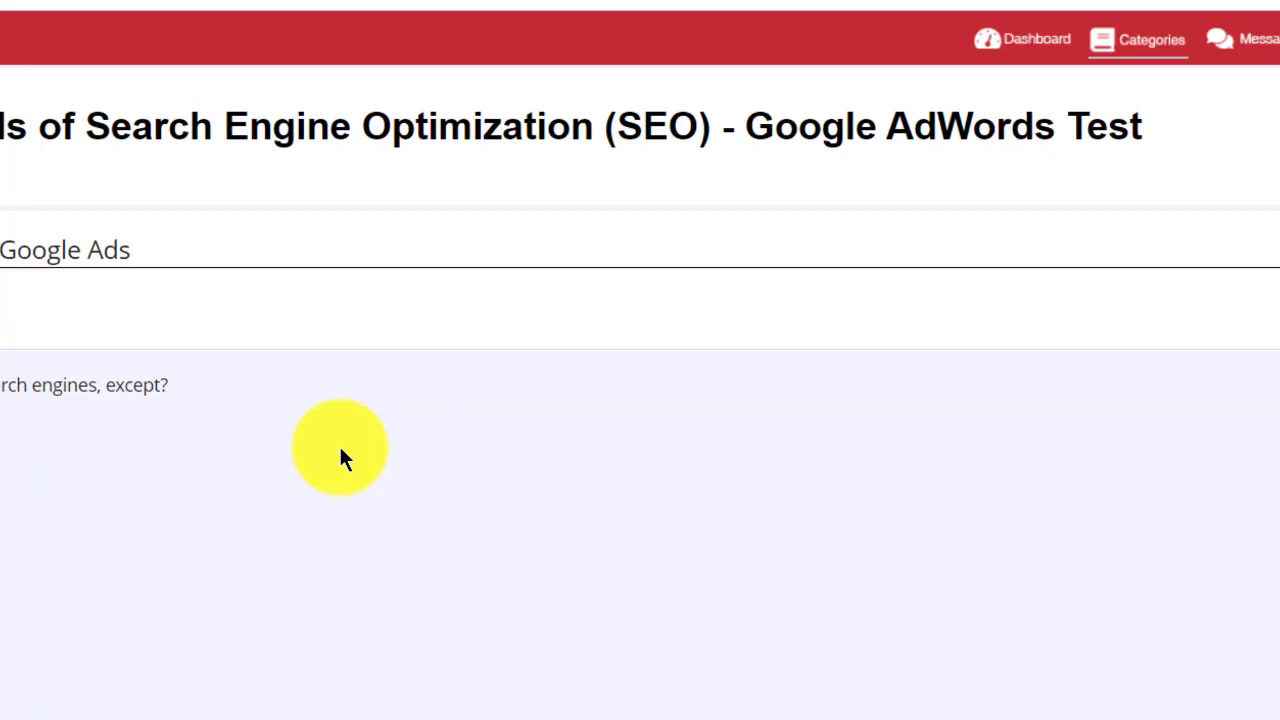
pyautogui.scroll(-1, 440, 422)
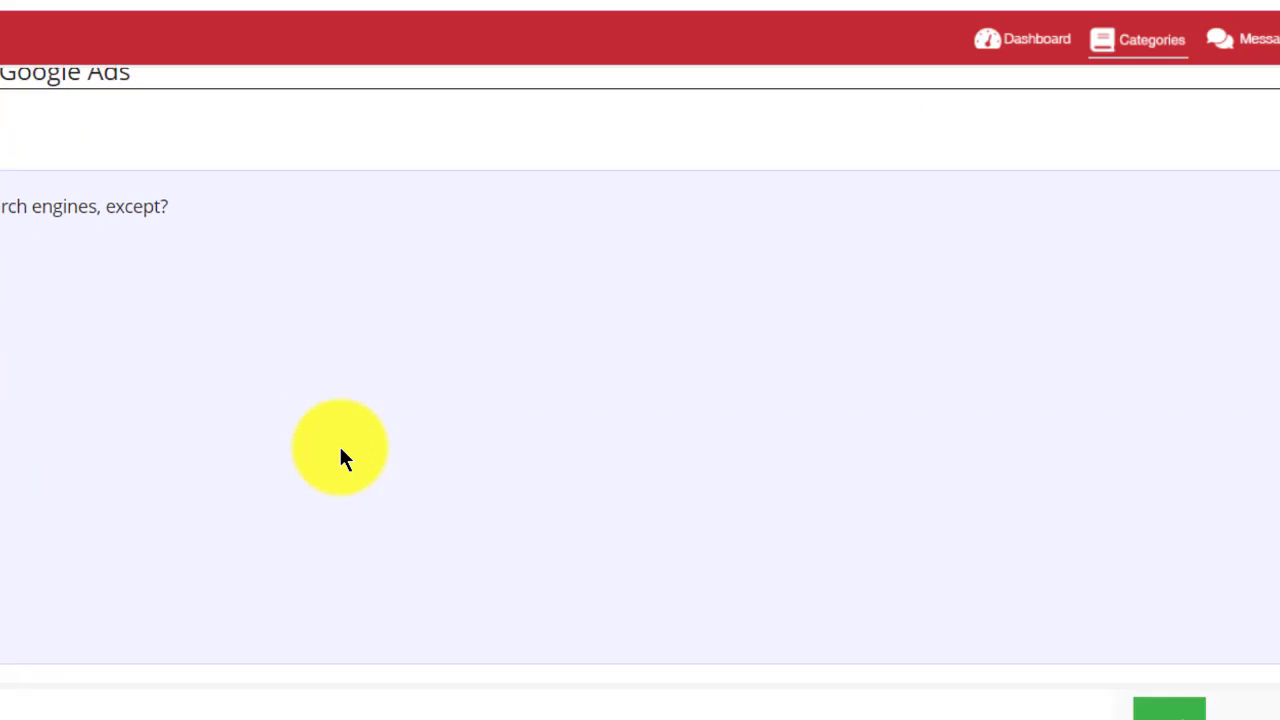